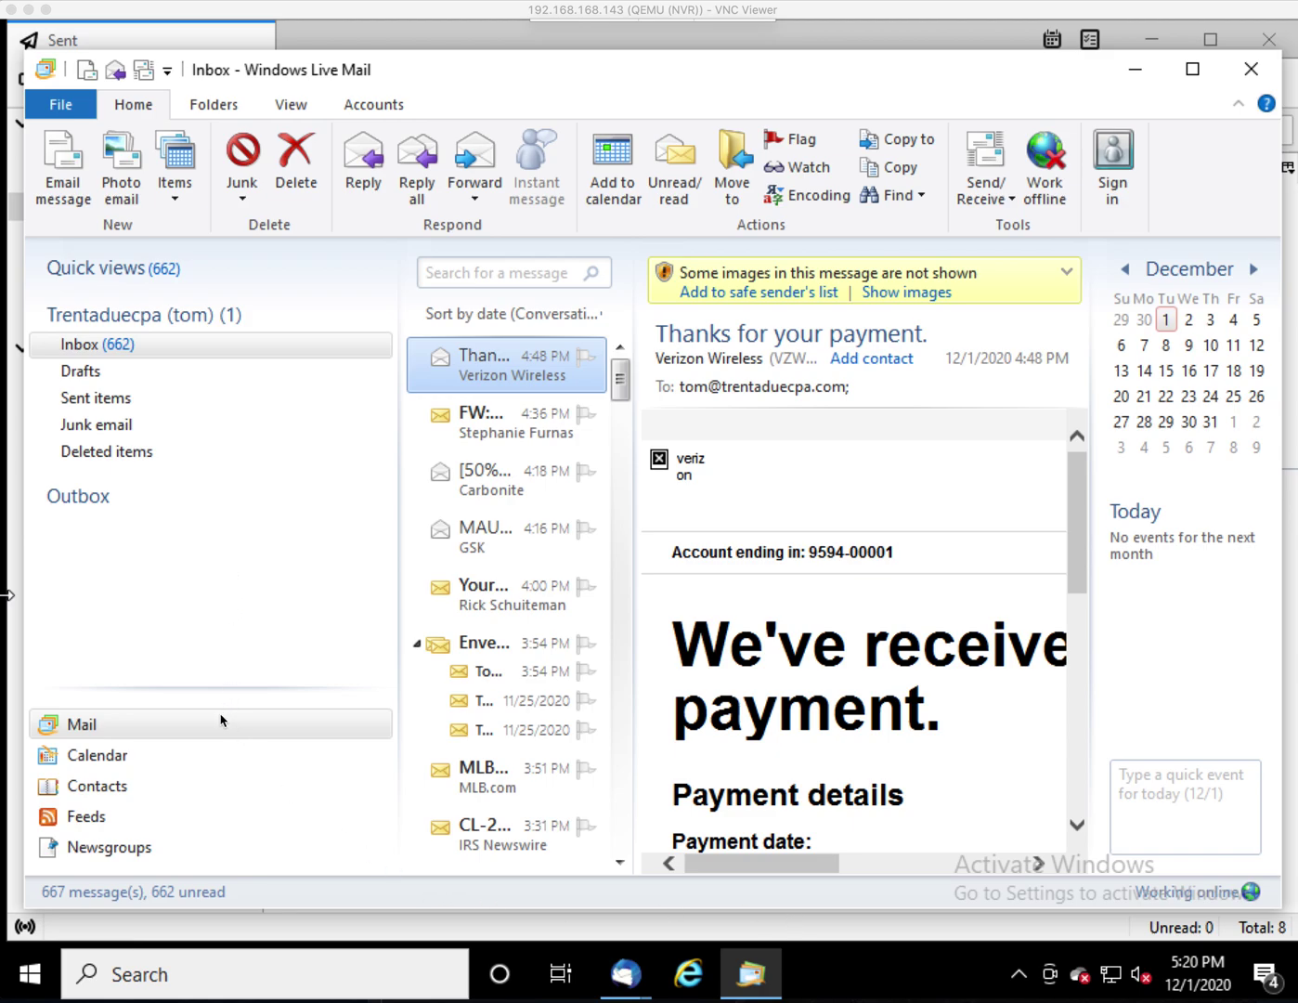
Step: Open the Contacts section in Windows Live Mail and select both saved contacts
left_click(105, 764)
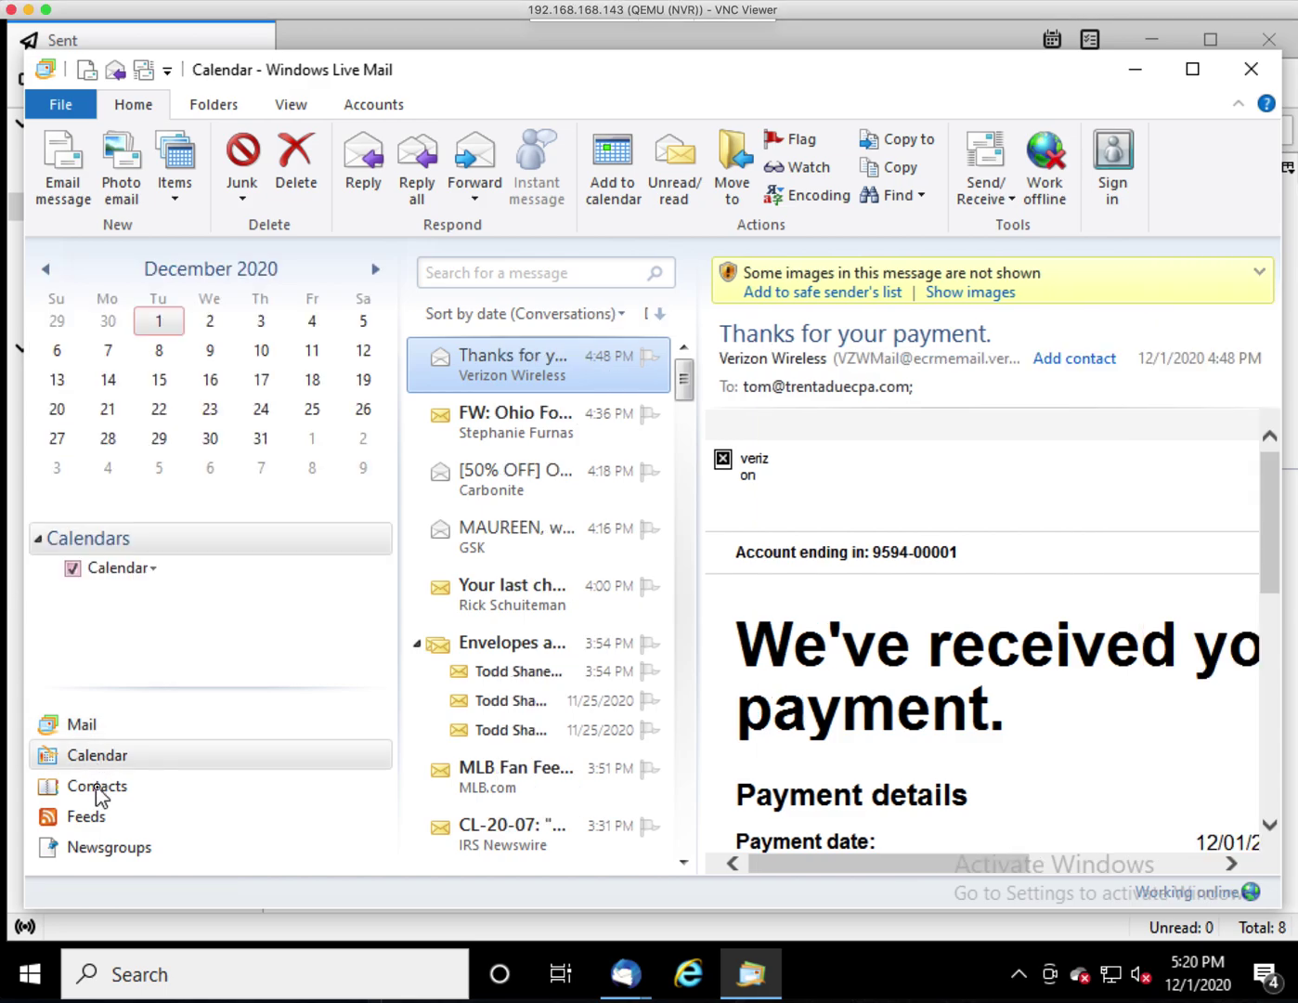
left_click(99, 787)
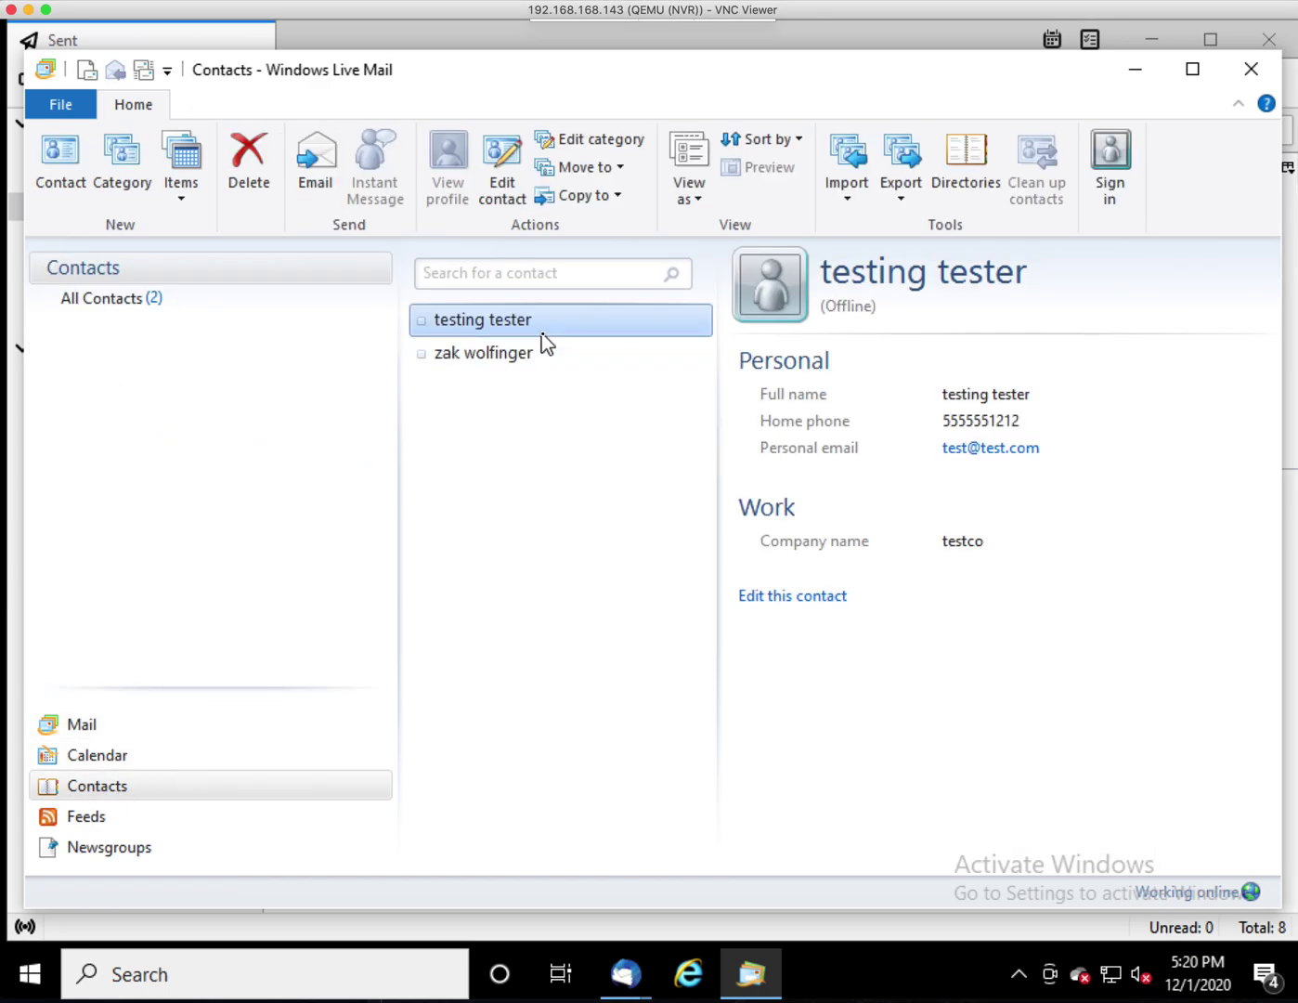
mouse_move(545, 335)
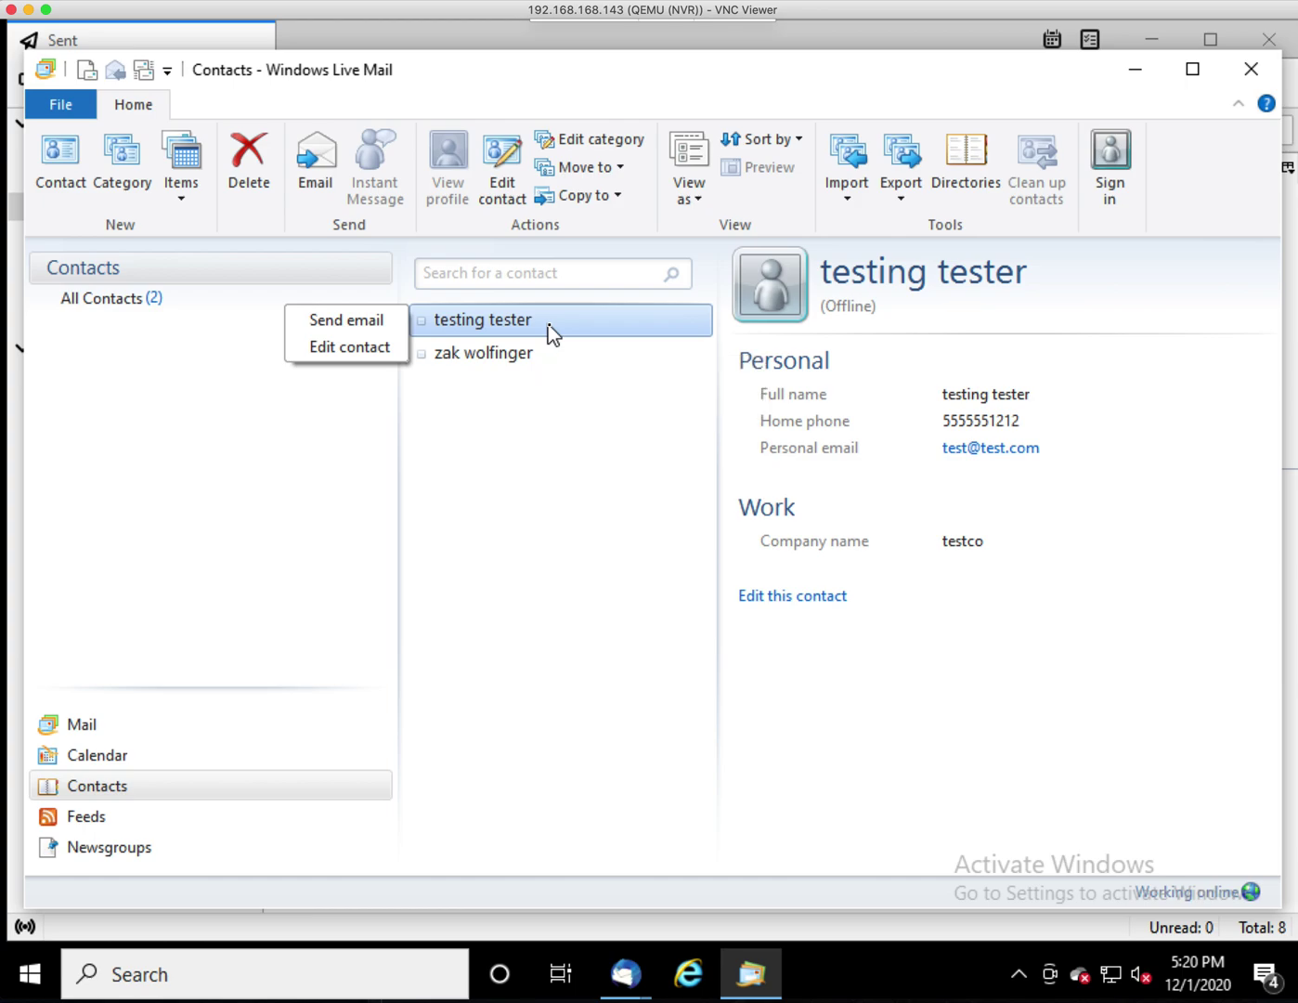
key("ctrl+a")
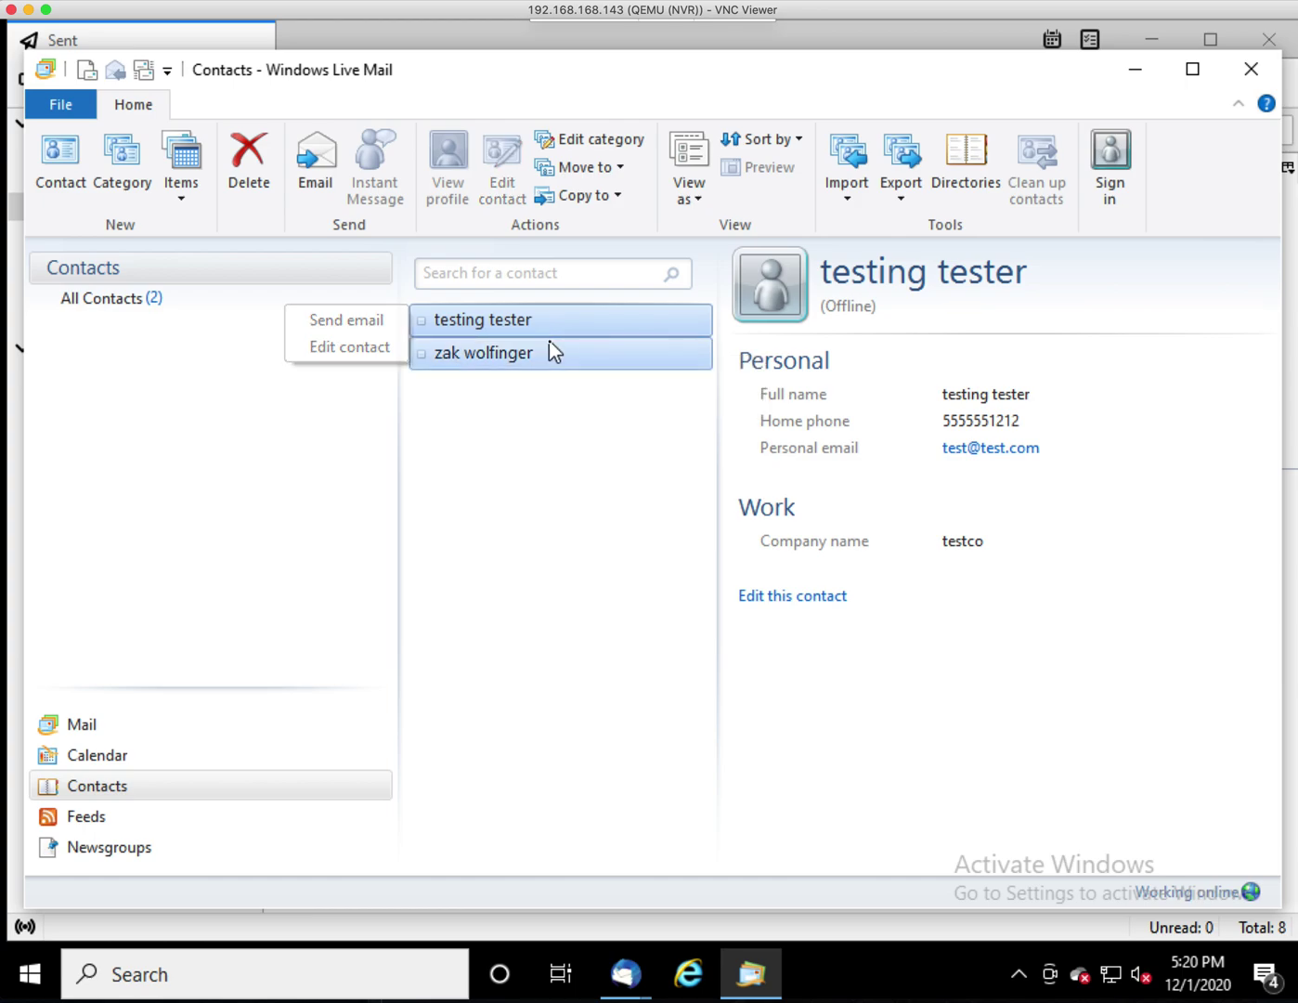
Step: Choose a comma separated values export and save the file as contacts.csv in Documents
left_click(900, 199)
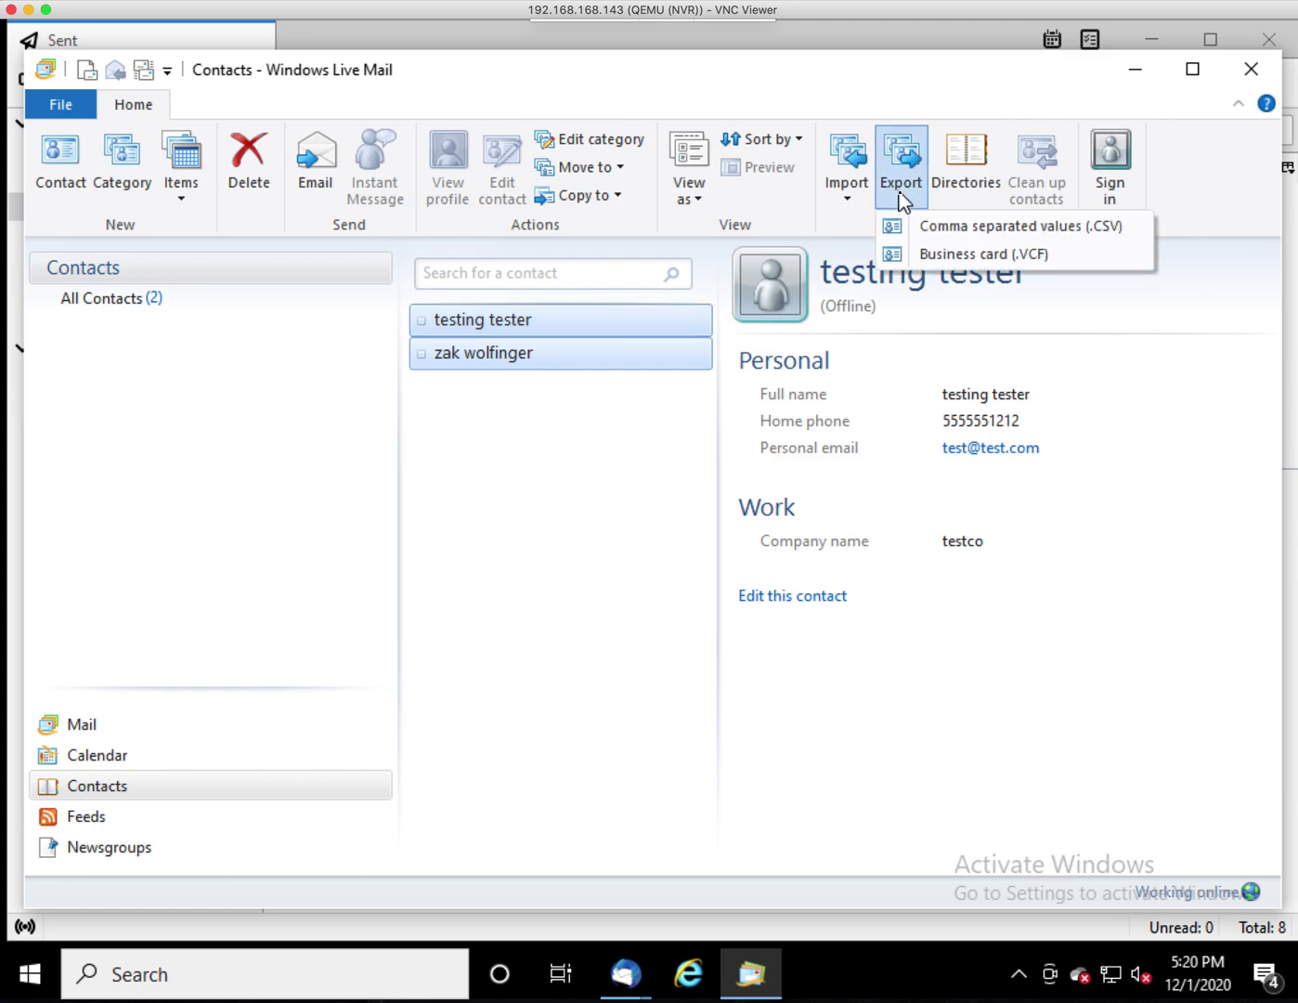
left_click(1018, 228)
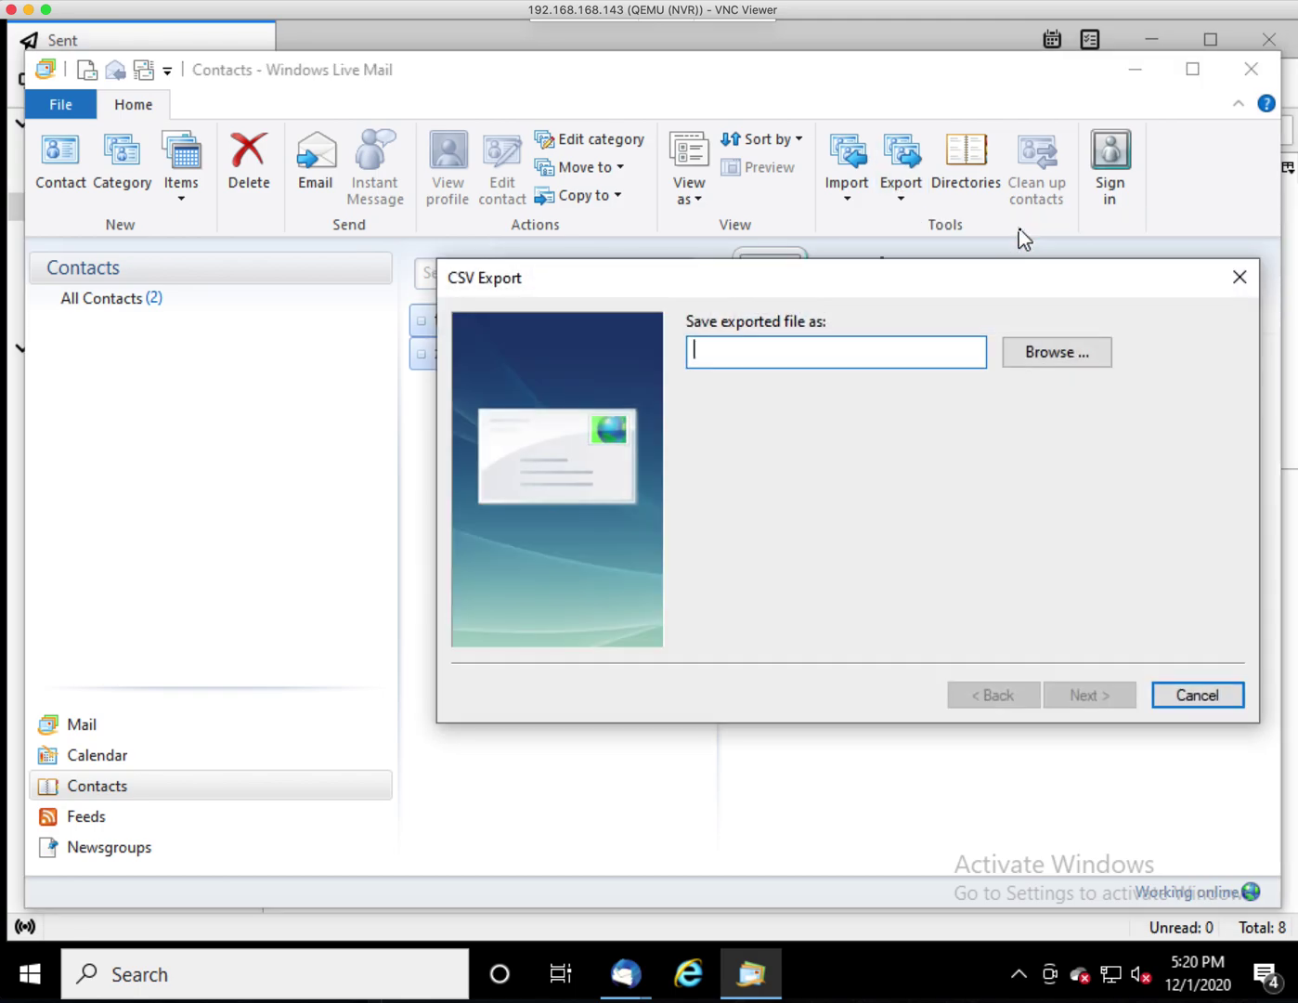
left_click(1046, 356)
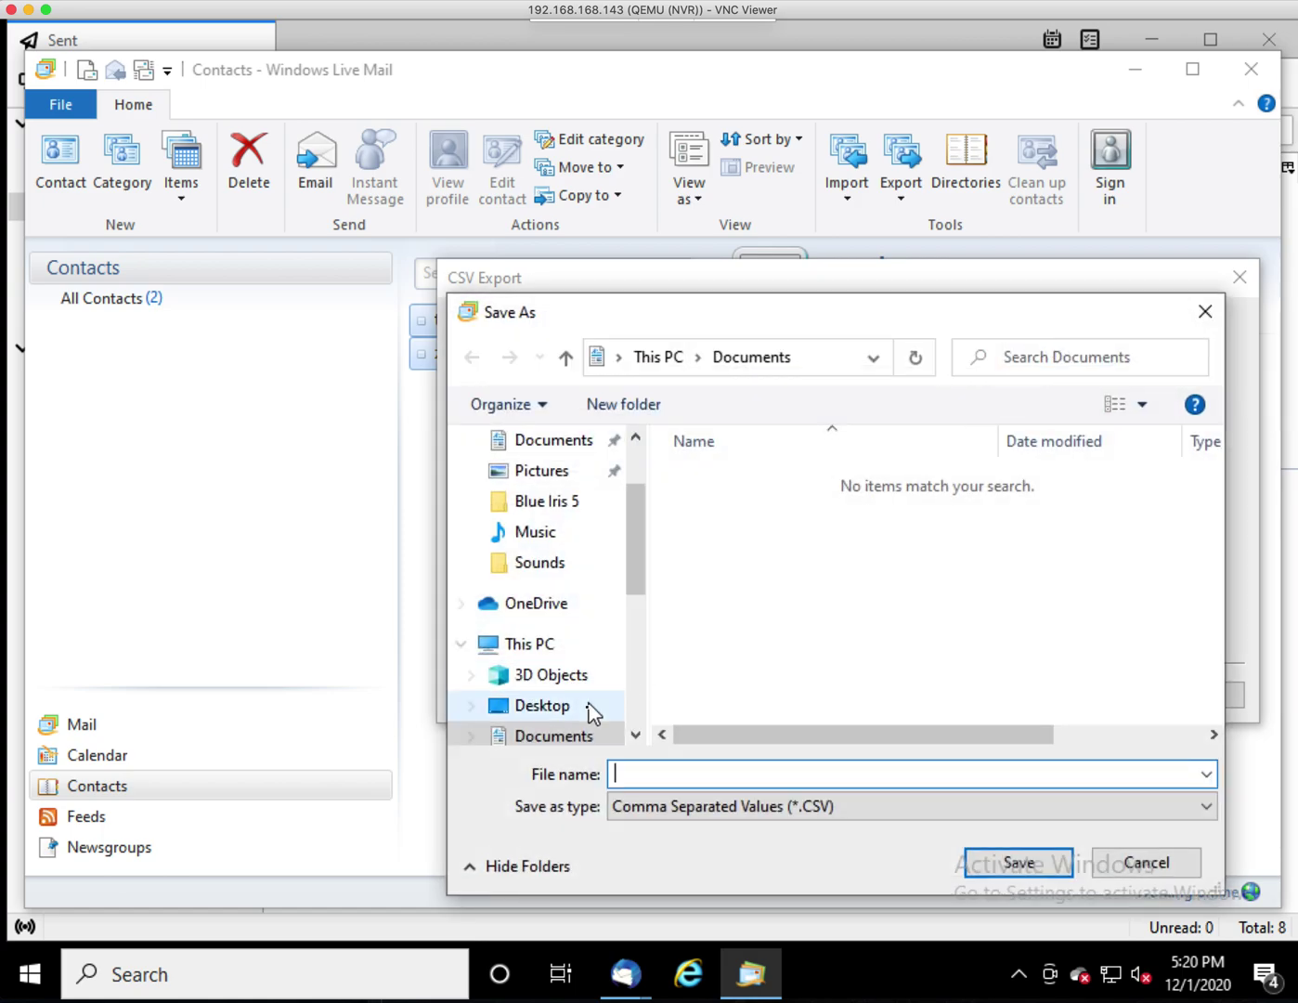
left_click(550, 739)
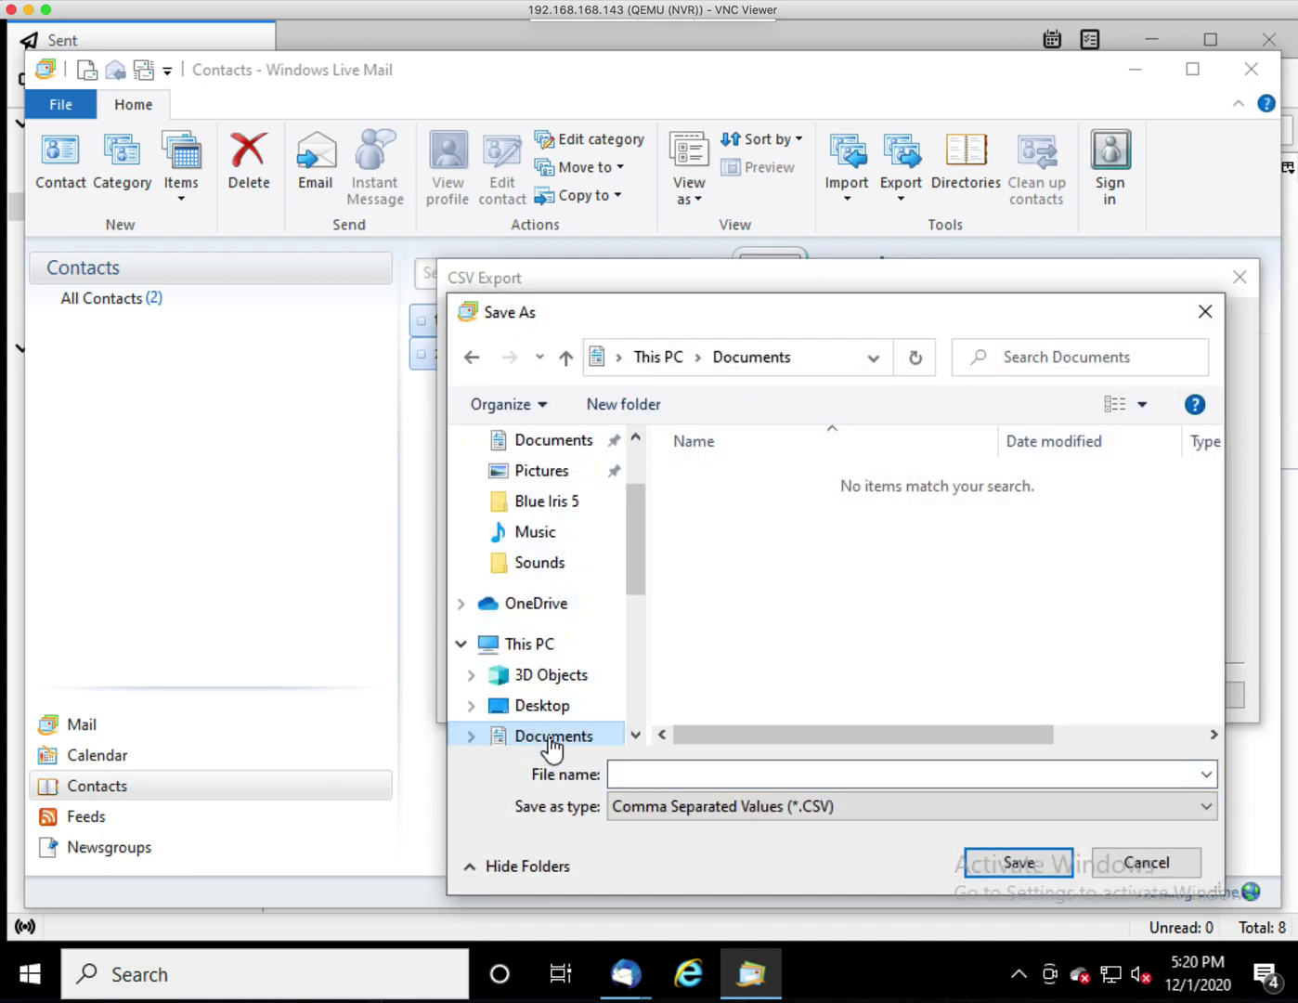
left_click(816, 775)
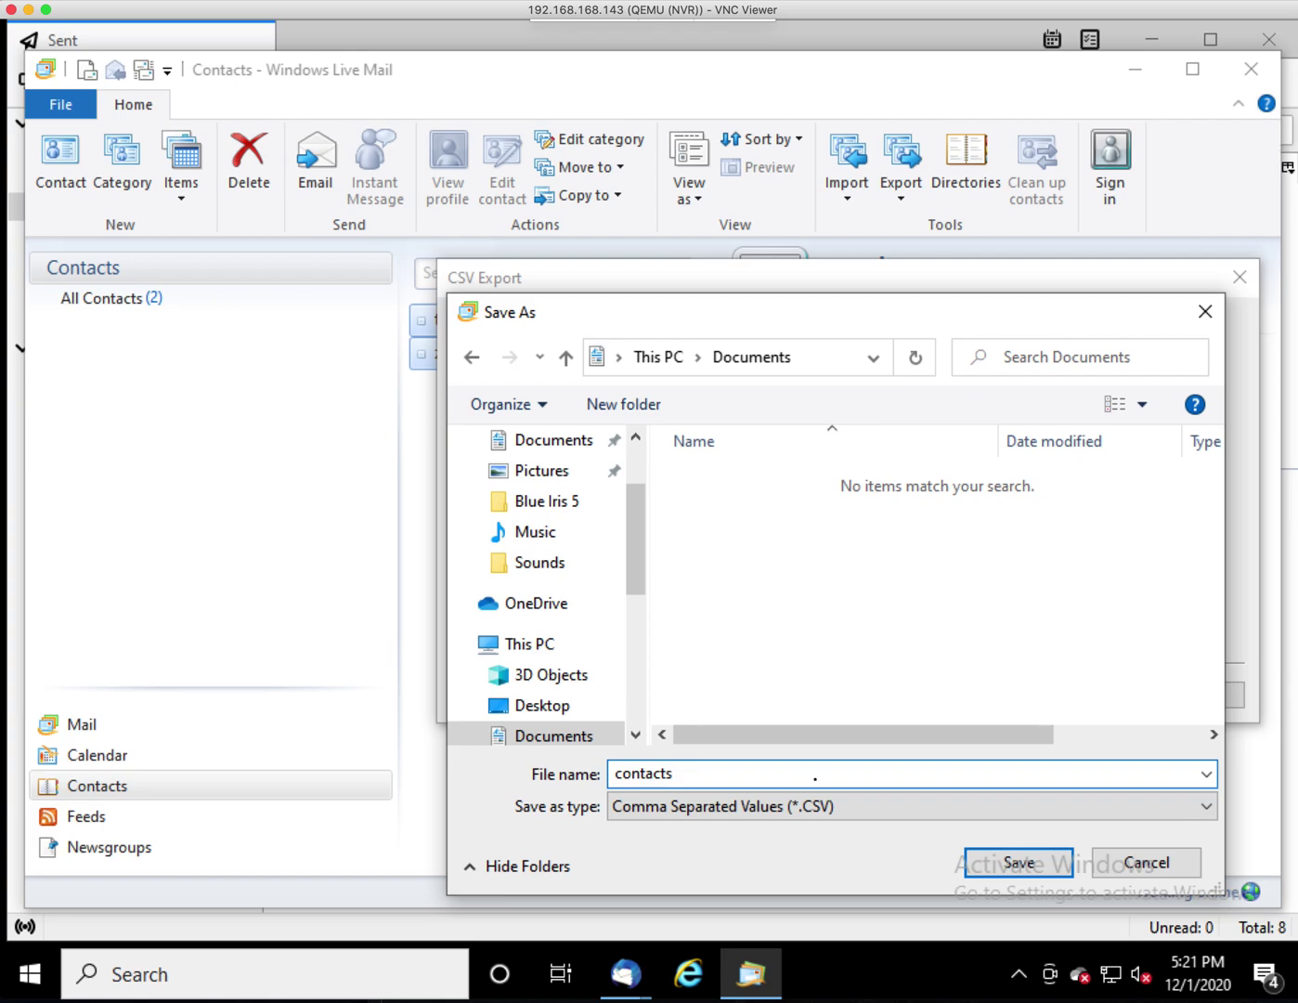
left_click(1012, 864)
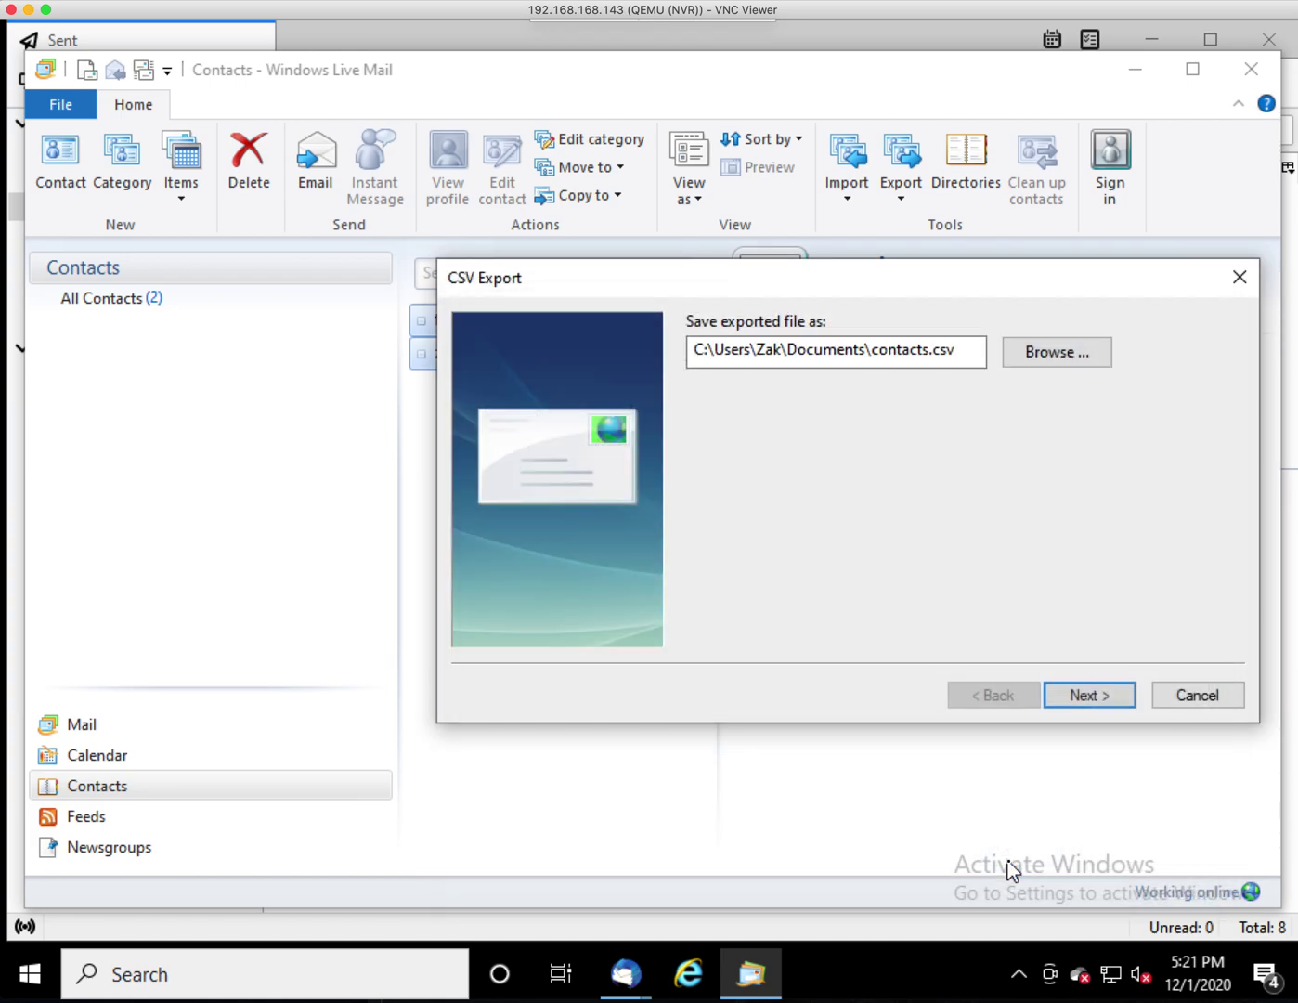
Step: Run the CSV export of the contacts with the default checked fields
left_click(1099, 695)
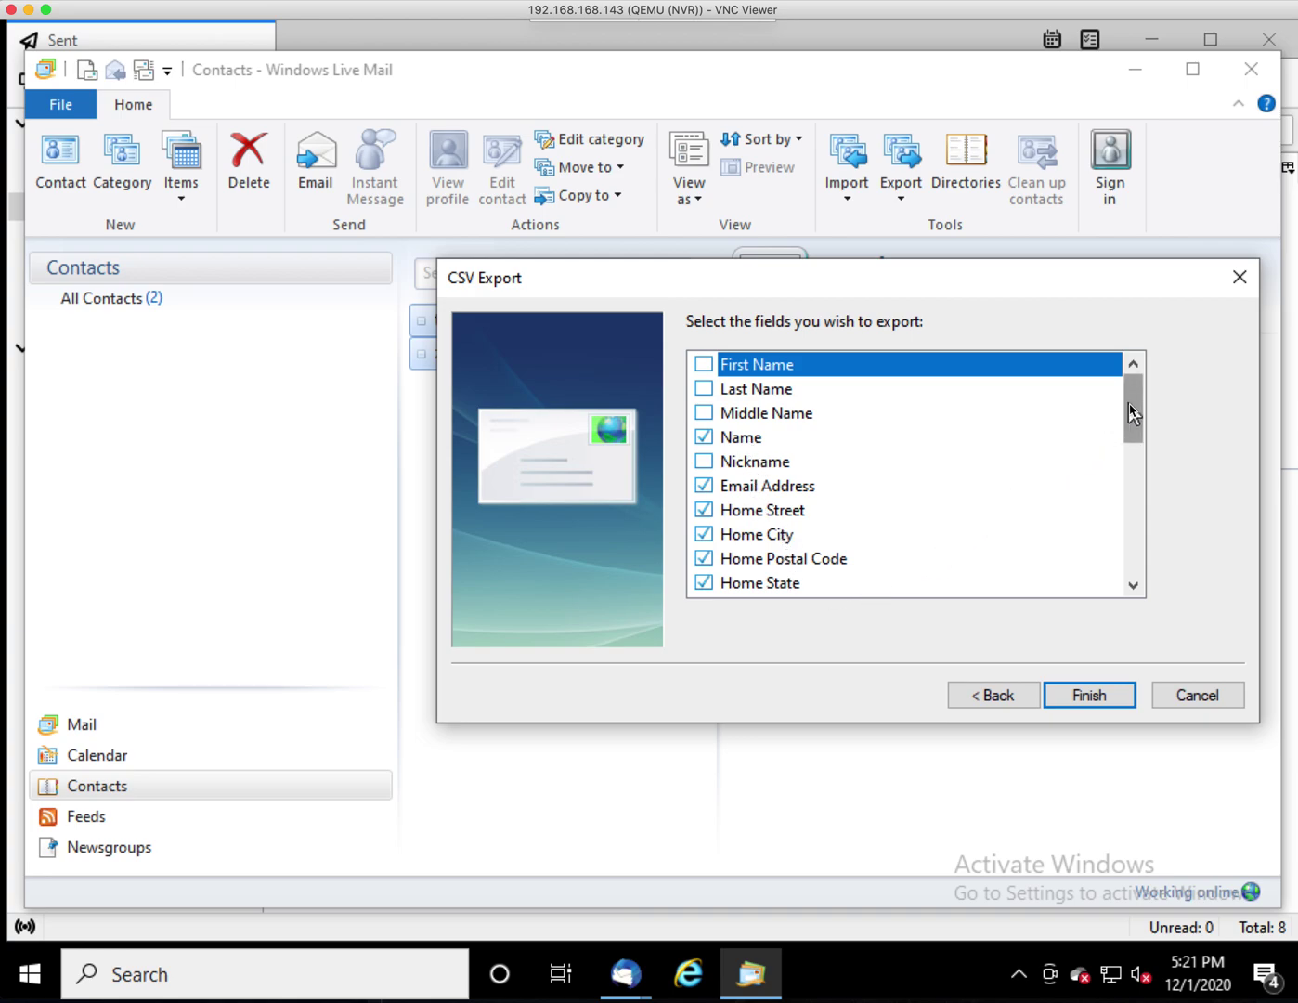
mouse_move(1132, 409)
left_mouse_down()
mouse_move(1142, 580)
mouse_move(1125, 376)
left_mouse_up()
left_click(1083, 699)
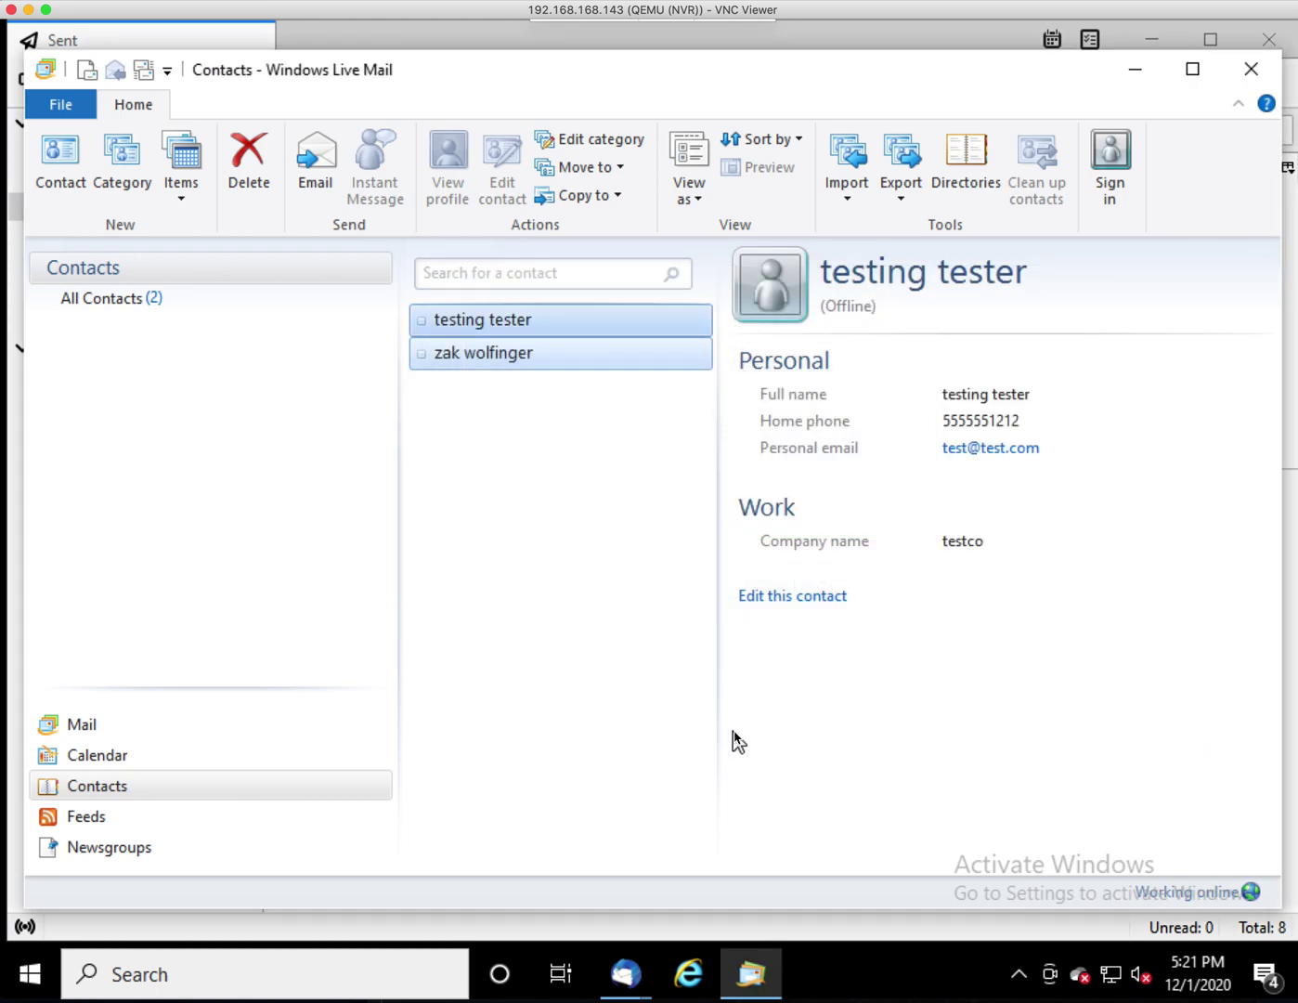
Step: Bring the Thunderbird window forward and open its Address Book
left_click(622, 976)
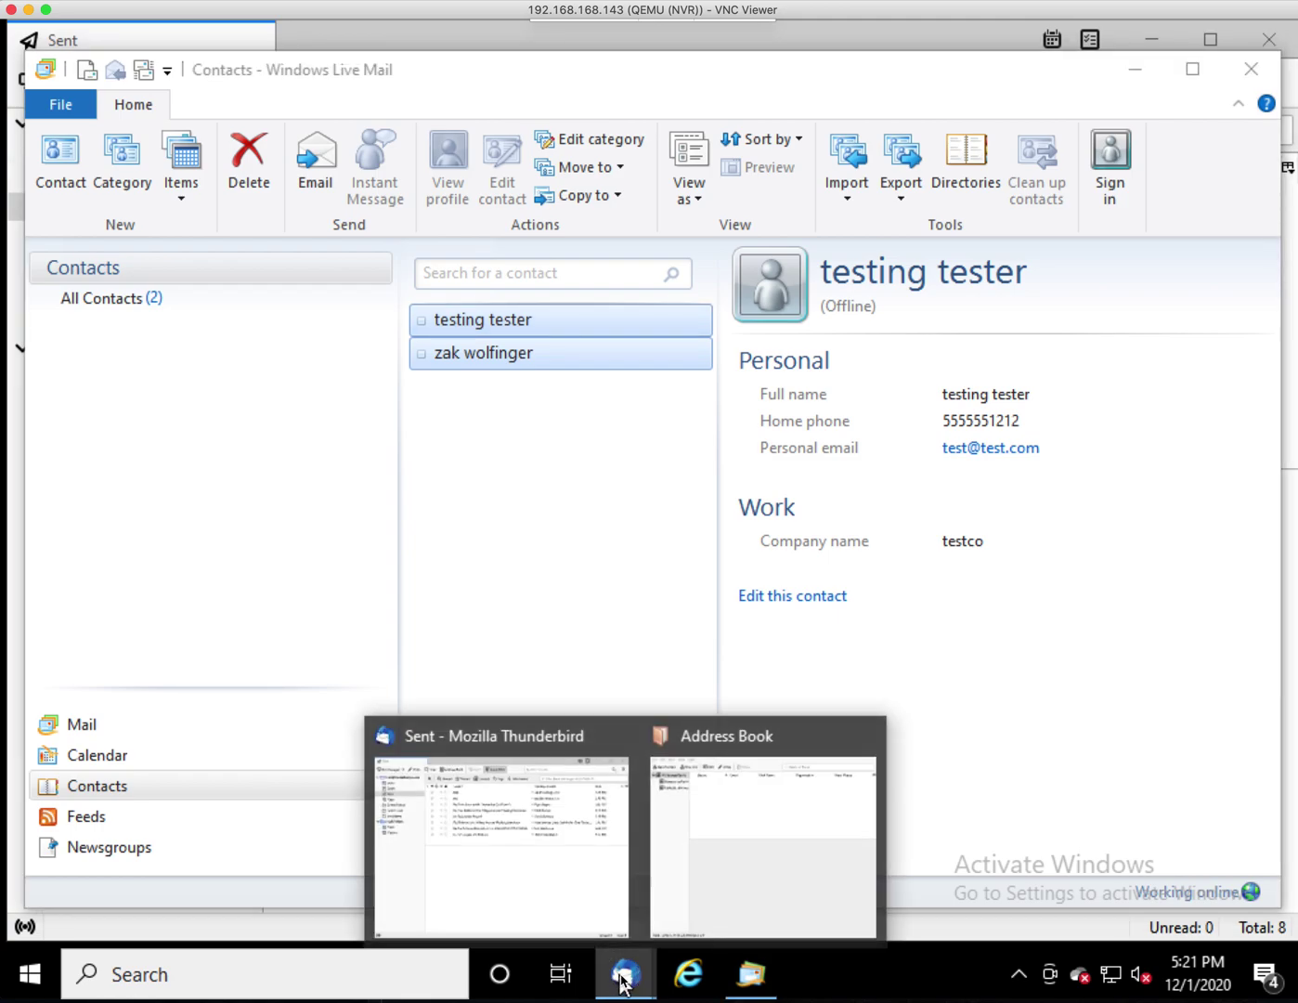
left_click(558, 850)
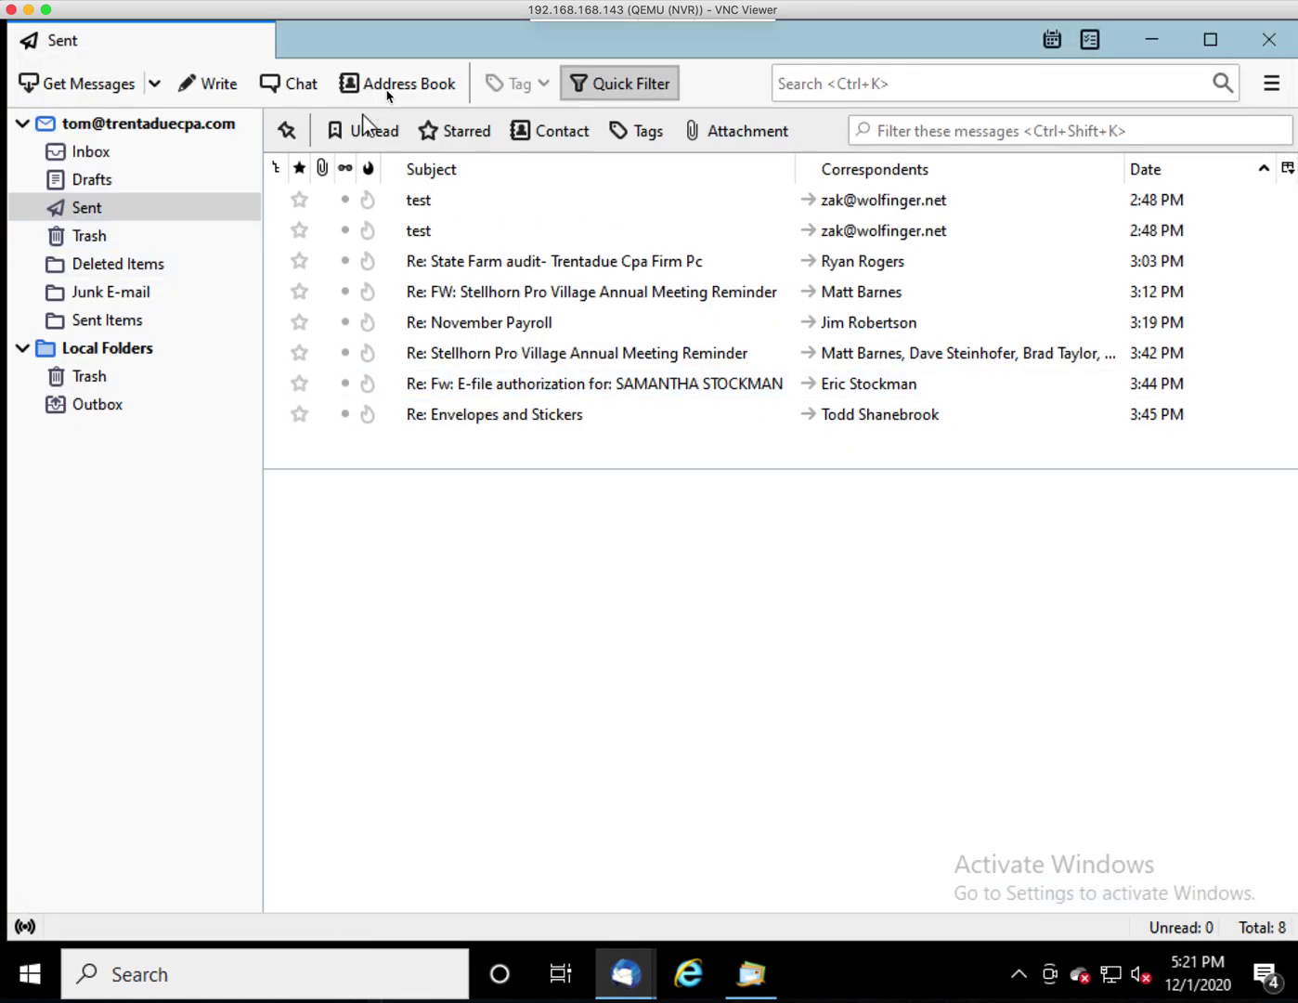
left_click(393, 86)
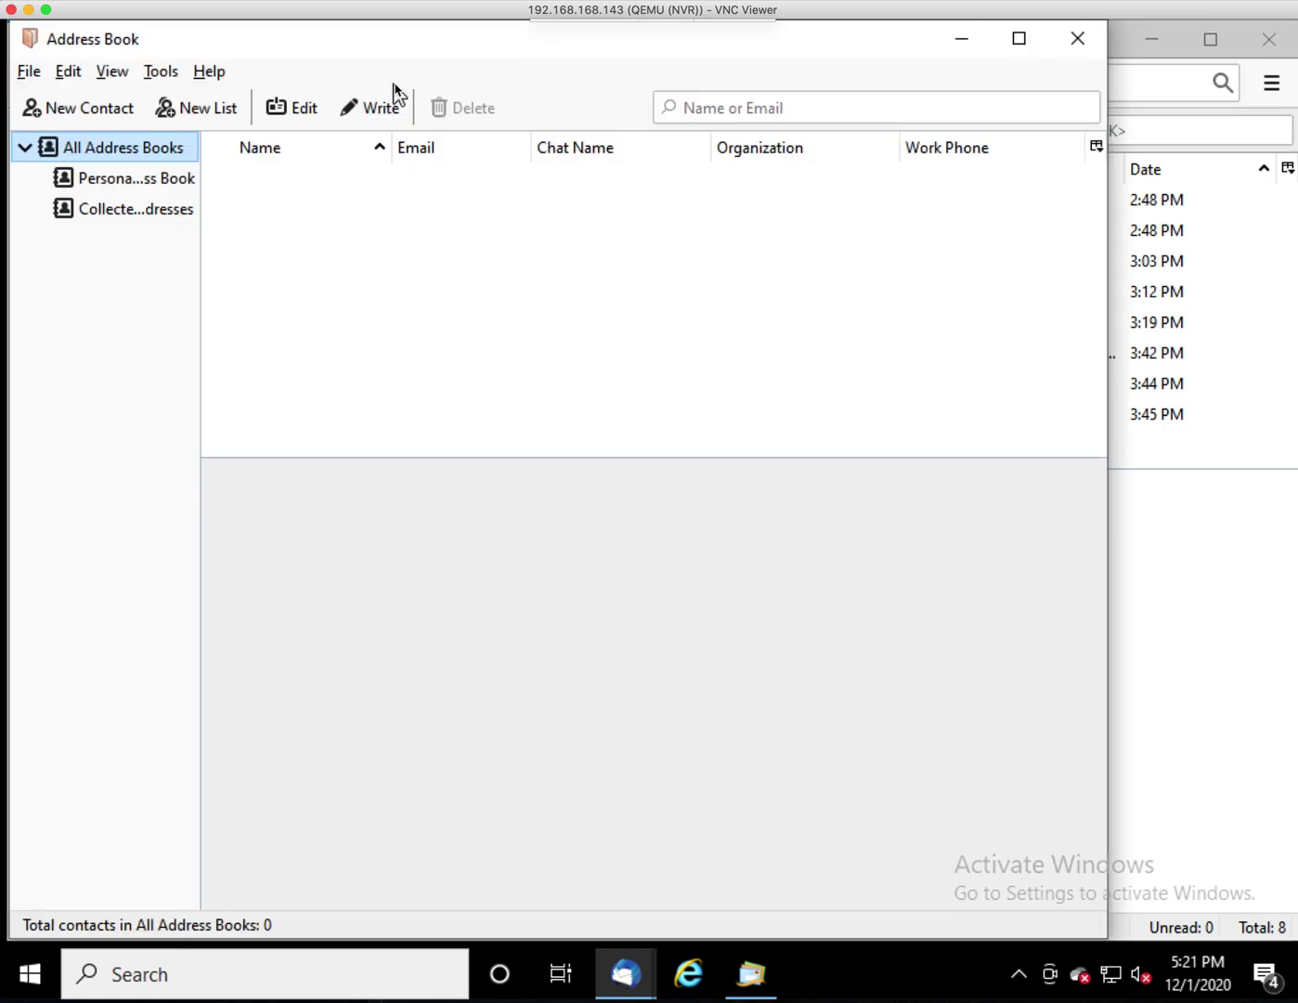
Step: Start the Address Books import using the Text file (LDIF, .tab, .csv, .txt) format
left_click(163, 73)
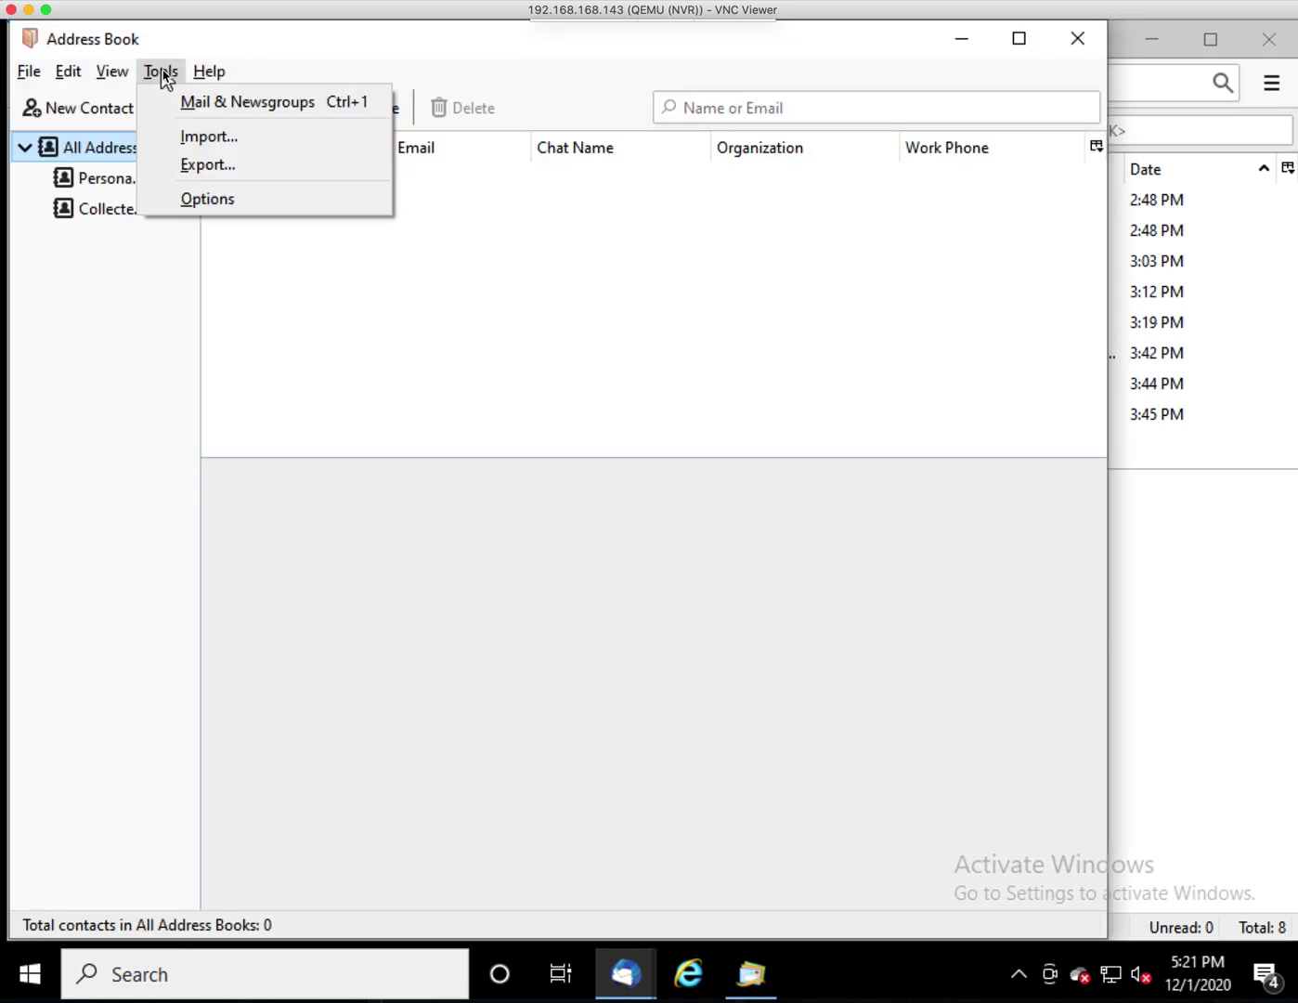
left_click(225, 137)
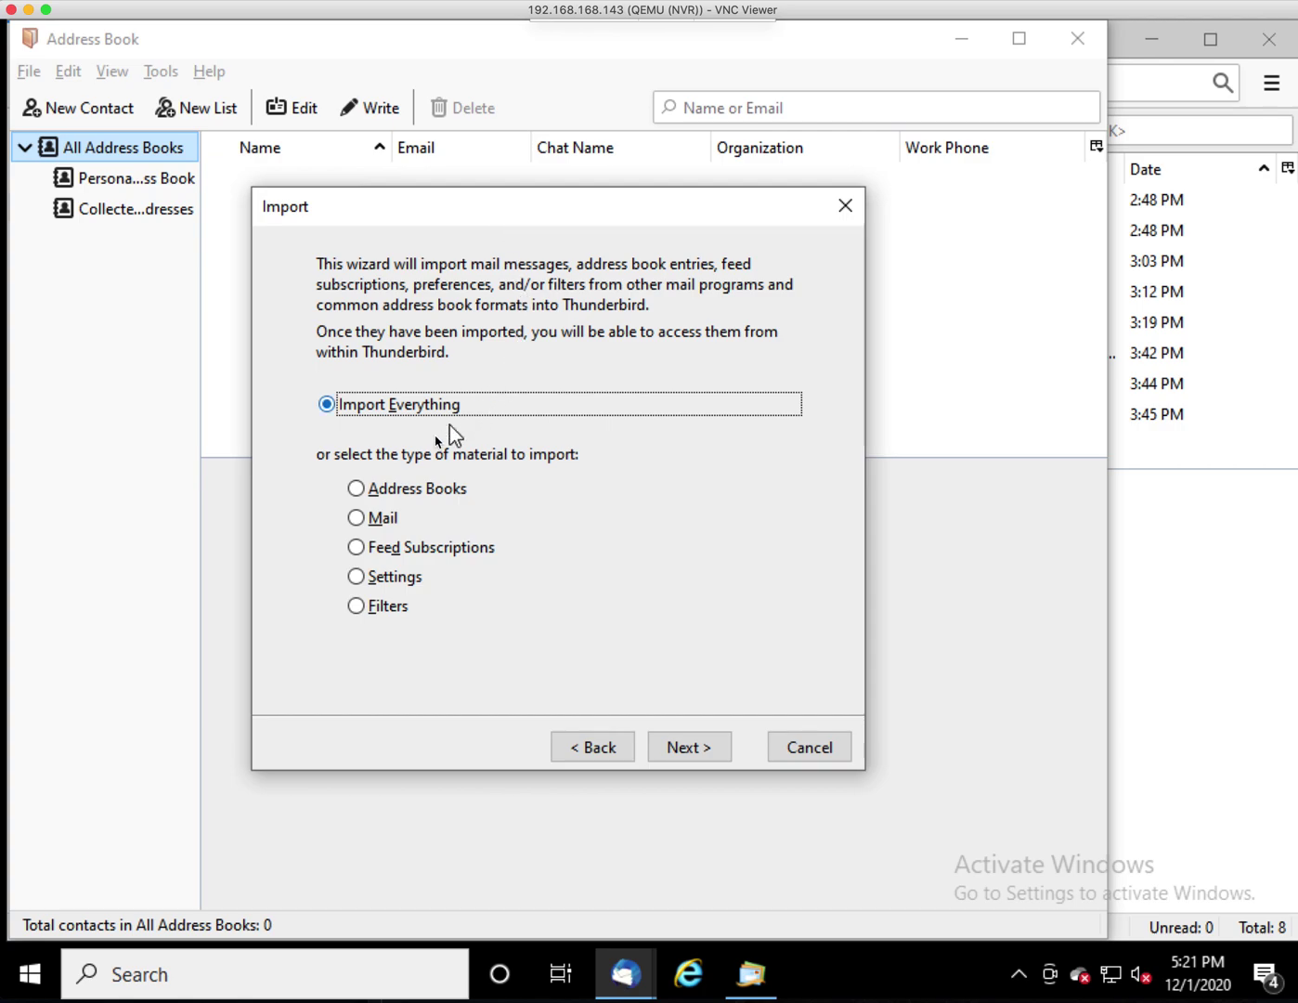
left_click(357, 489)
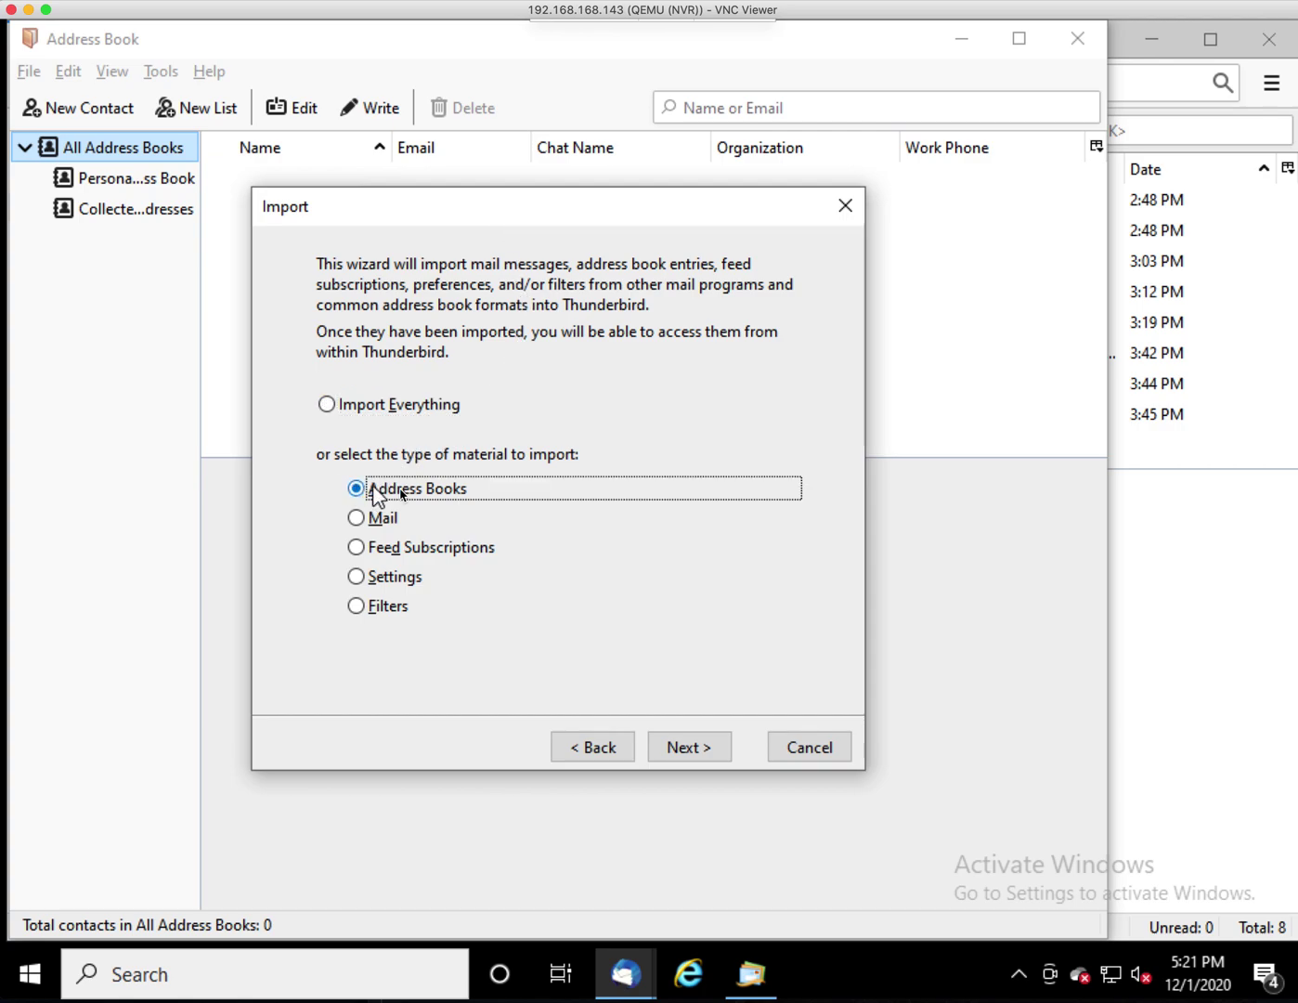
left_click(707, 748)
left_click(349, 352)
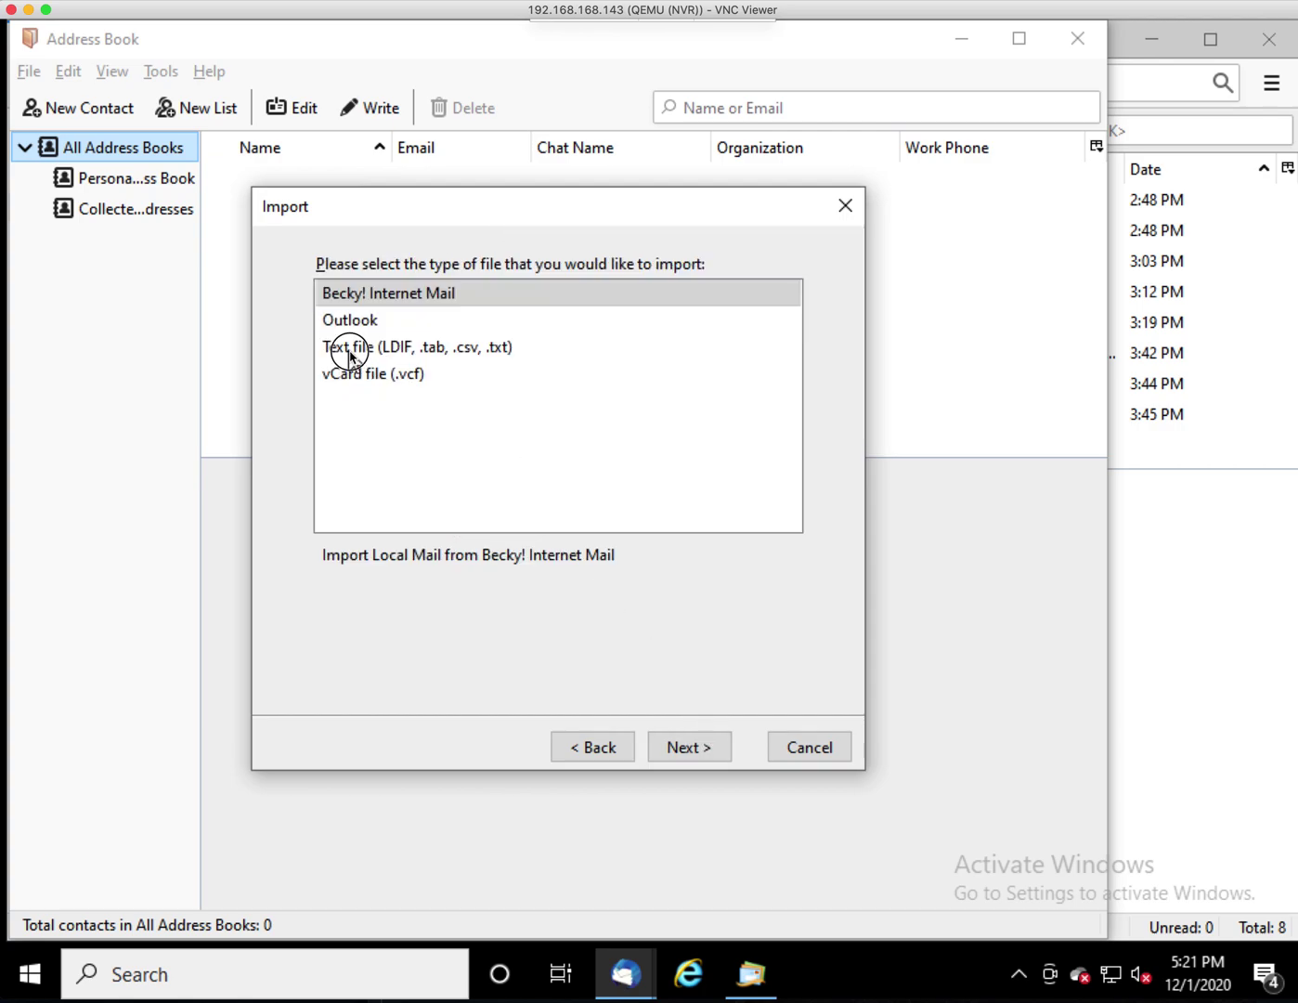
left_click(701, 747)
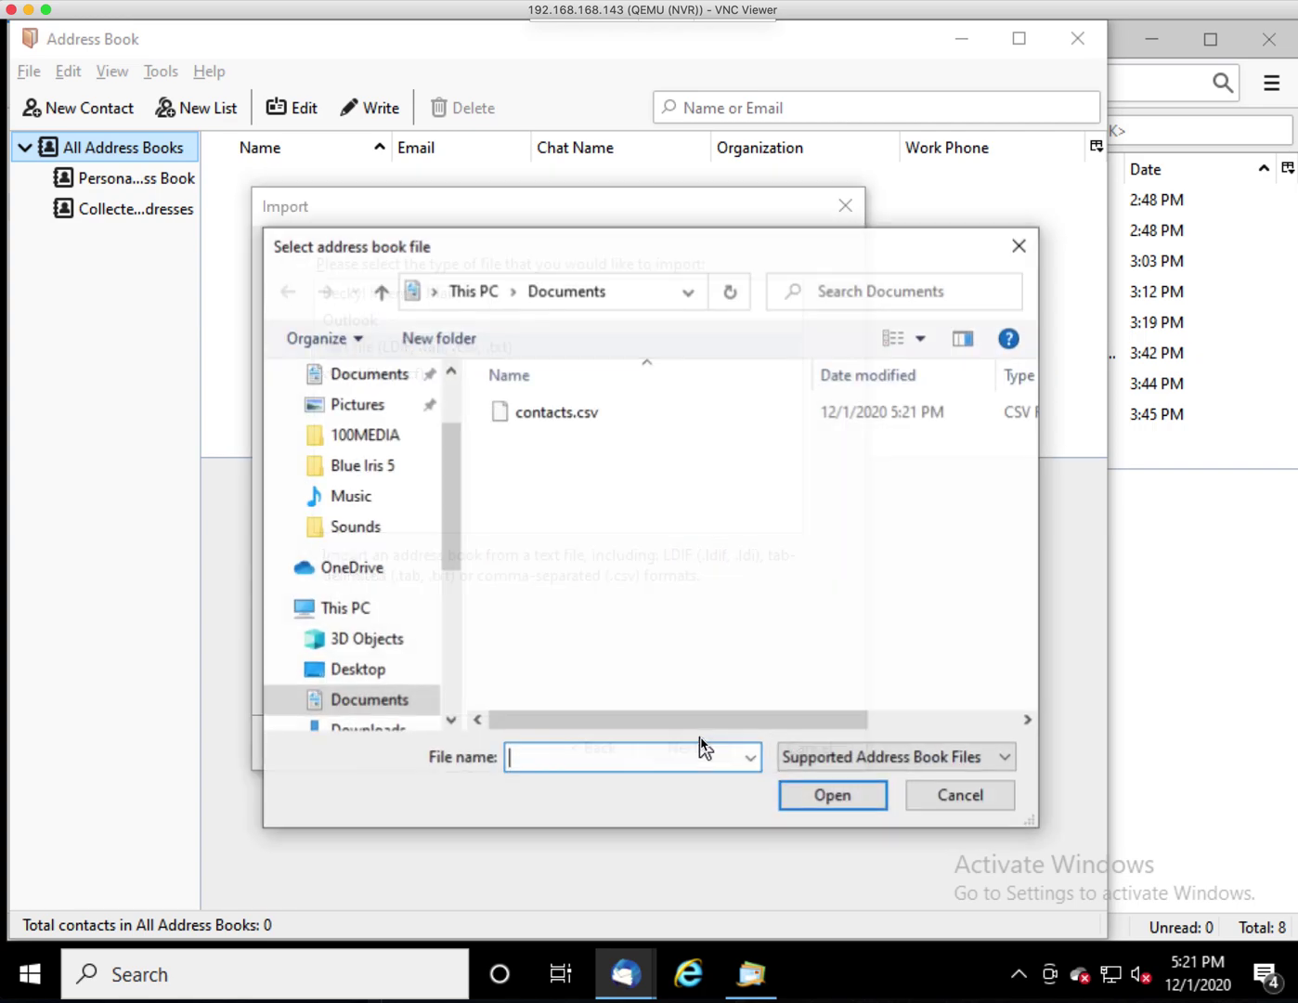
Step: Open contacts.csv from the Documents folder for the import
left_click(351, 703)
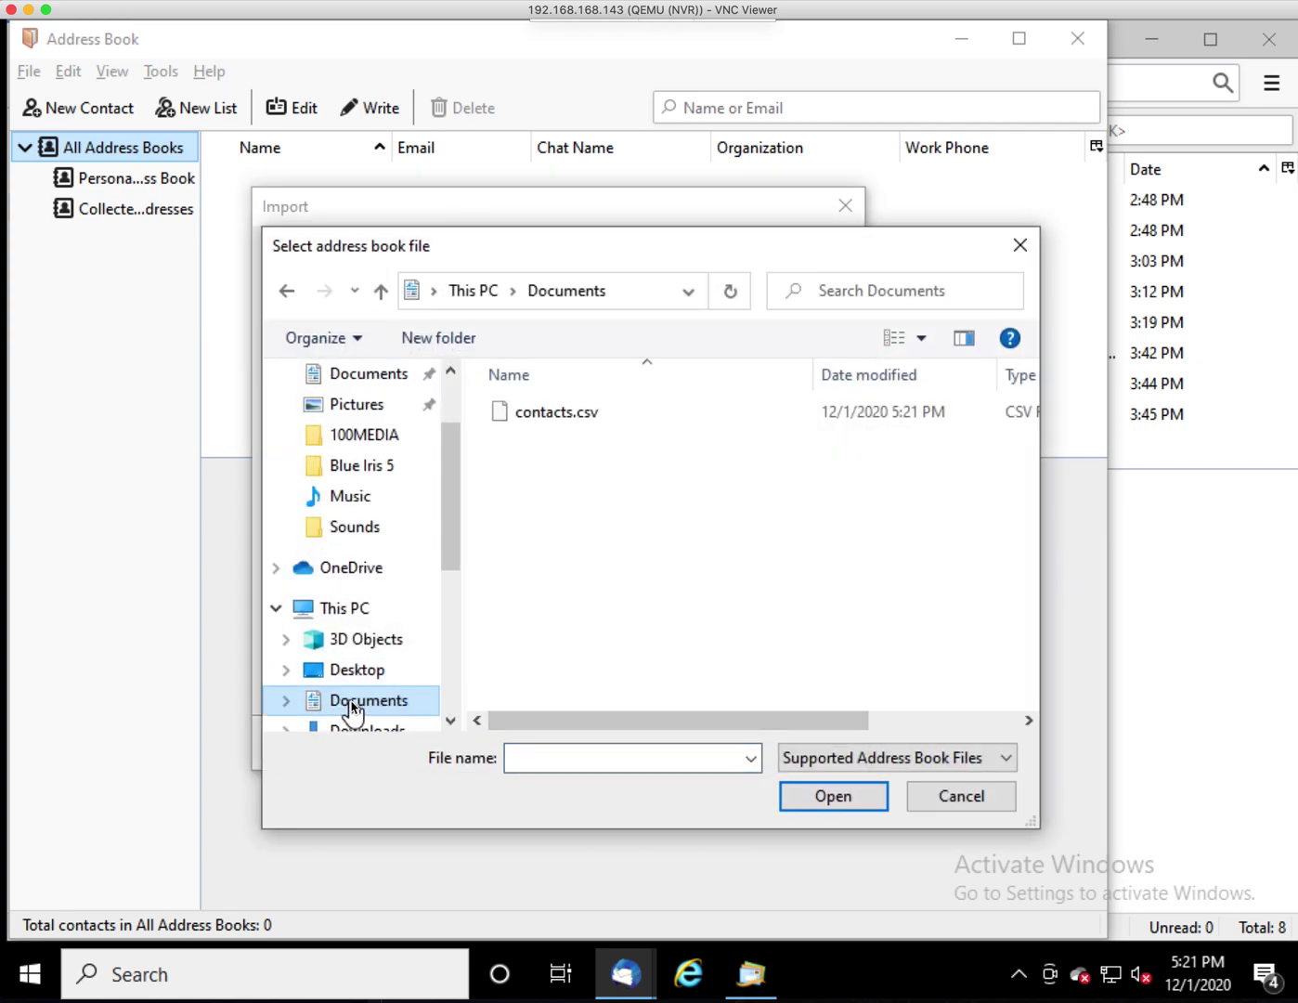
left_click(568, 414)
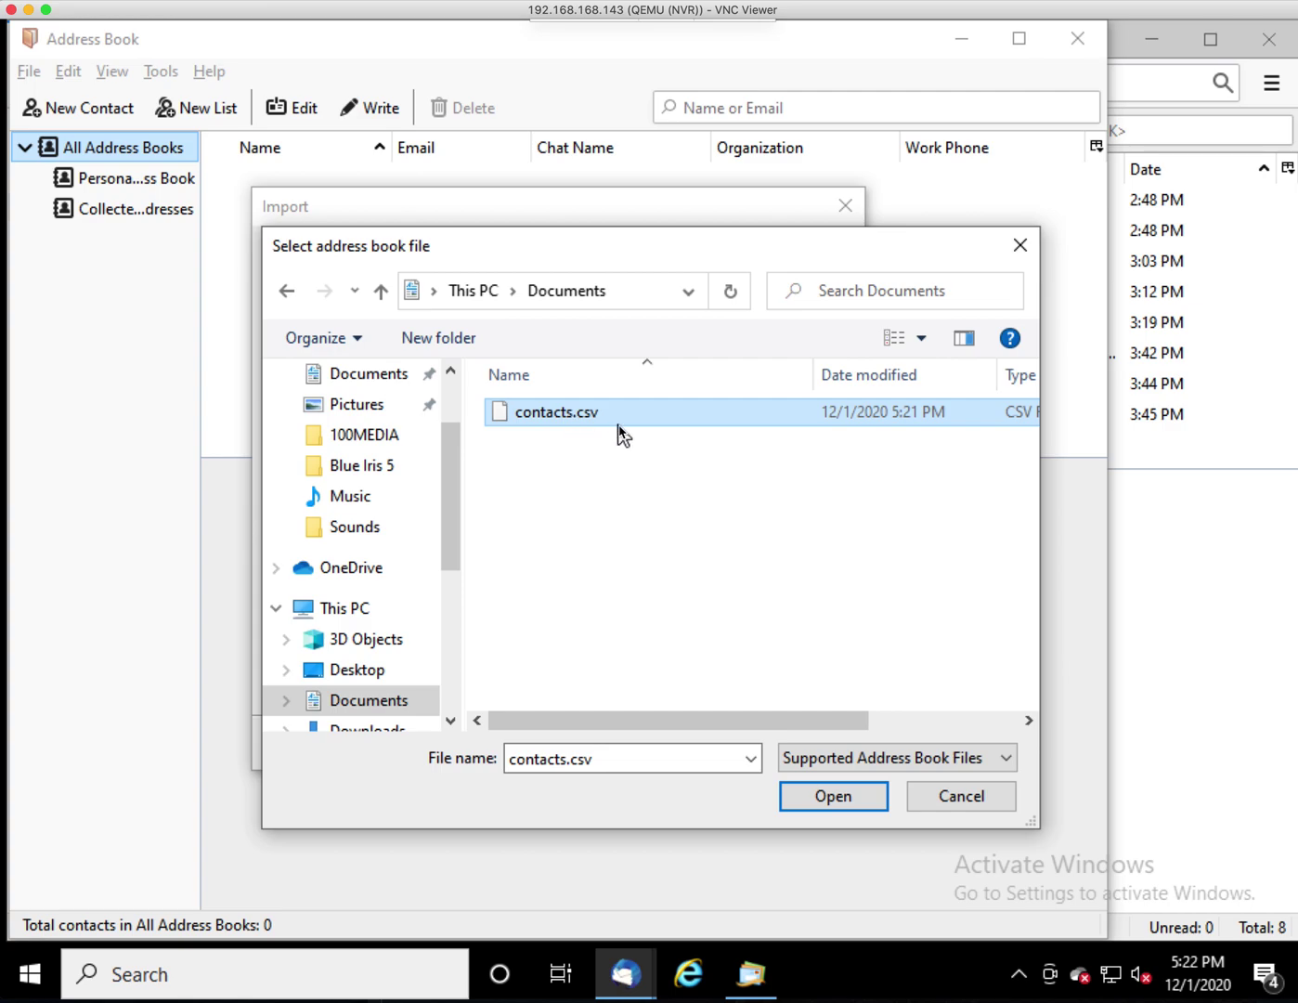
left_click(852, 797)
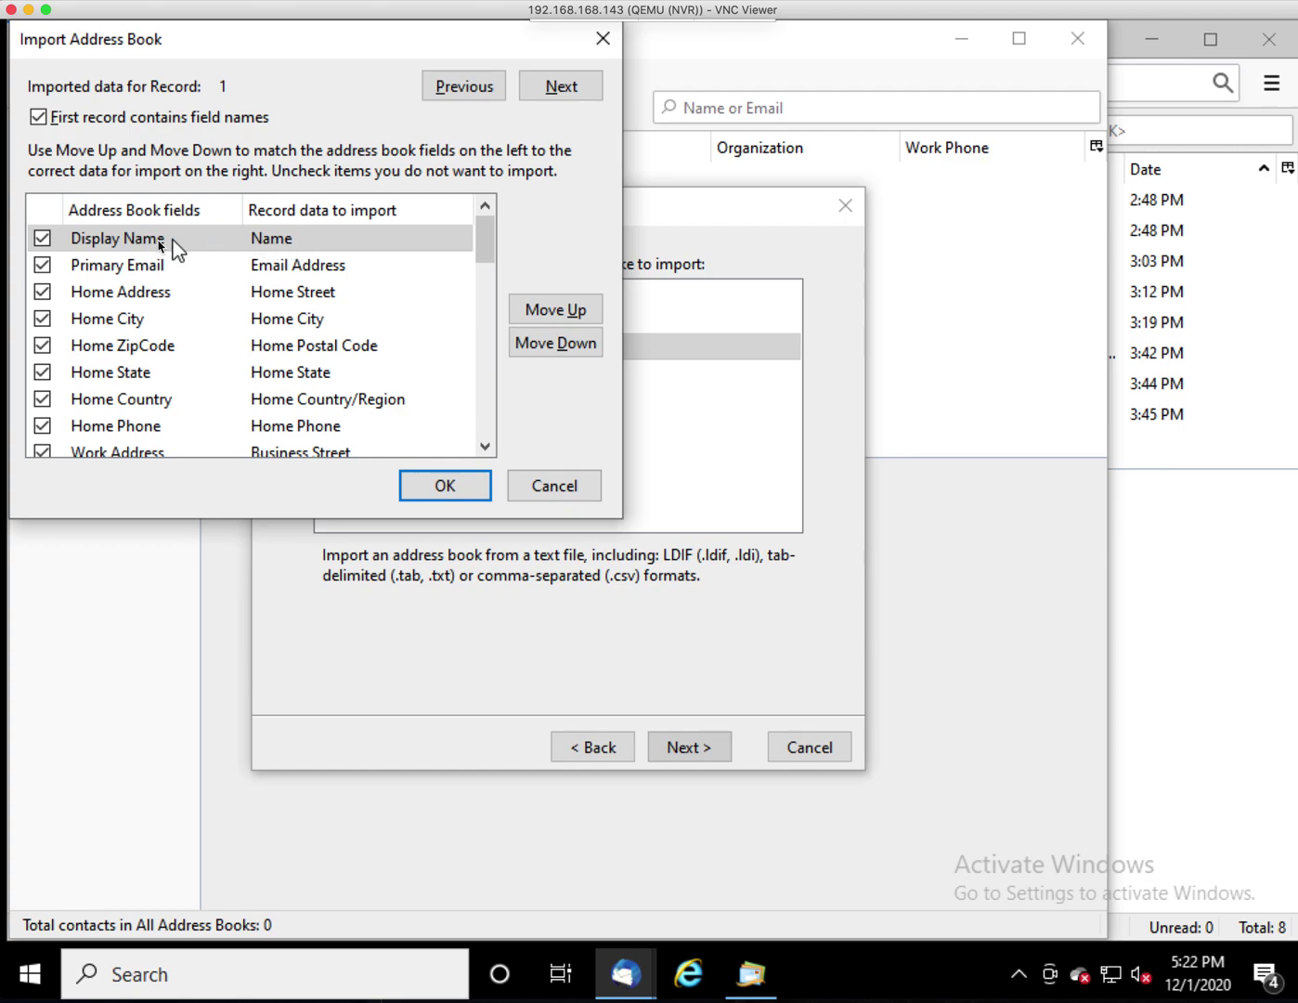
Step: Move the Home State field up and down until it pairs with the Home State data
left_click(136, 374)
triple_click(548, 310)
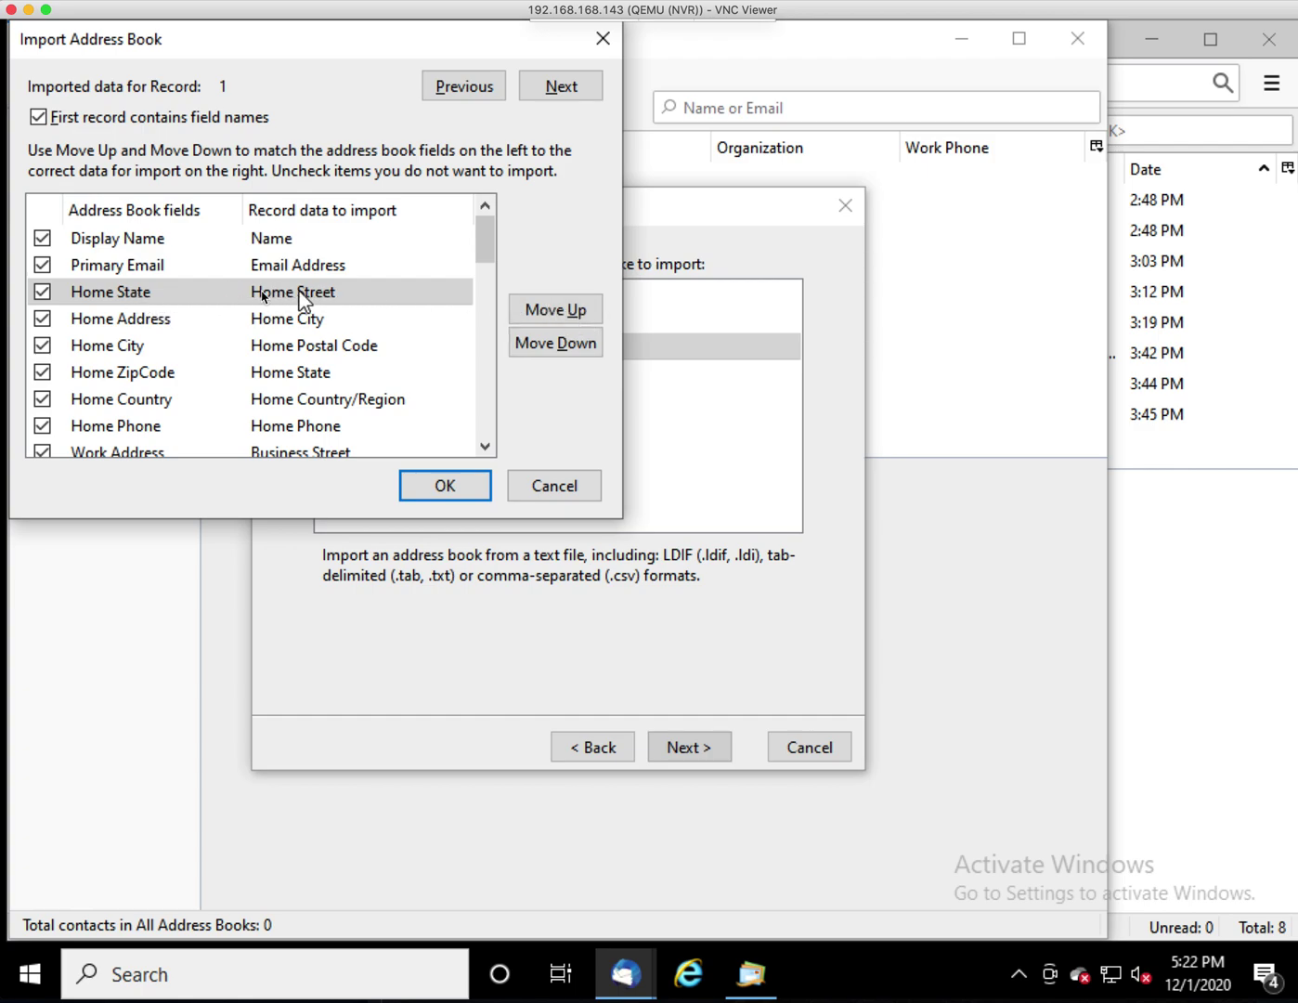
left_click(546, 346)
left_click(546, 353)
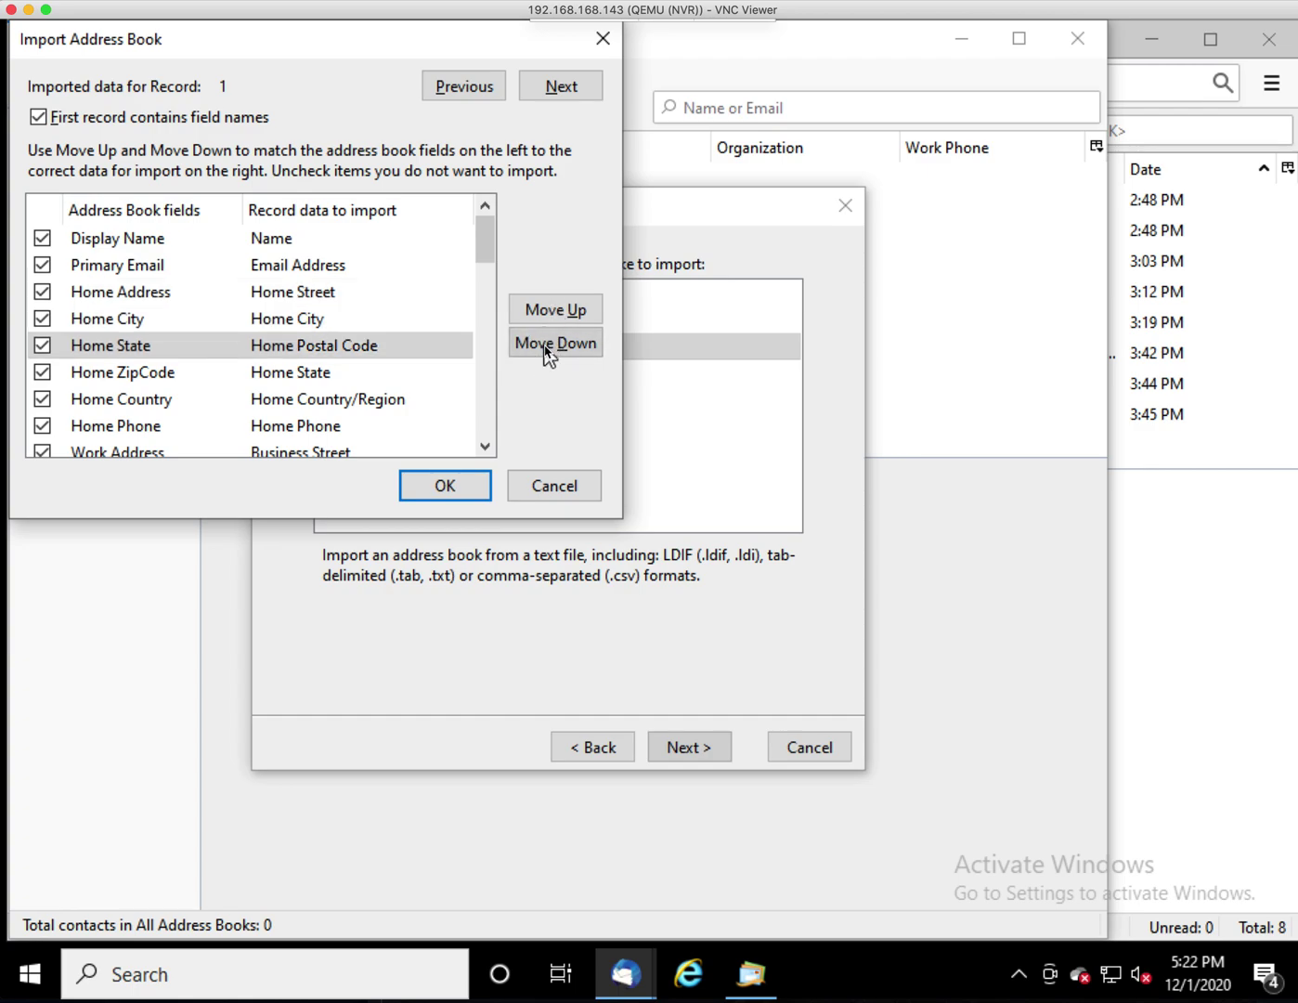
left_click(548, 353)
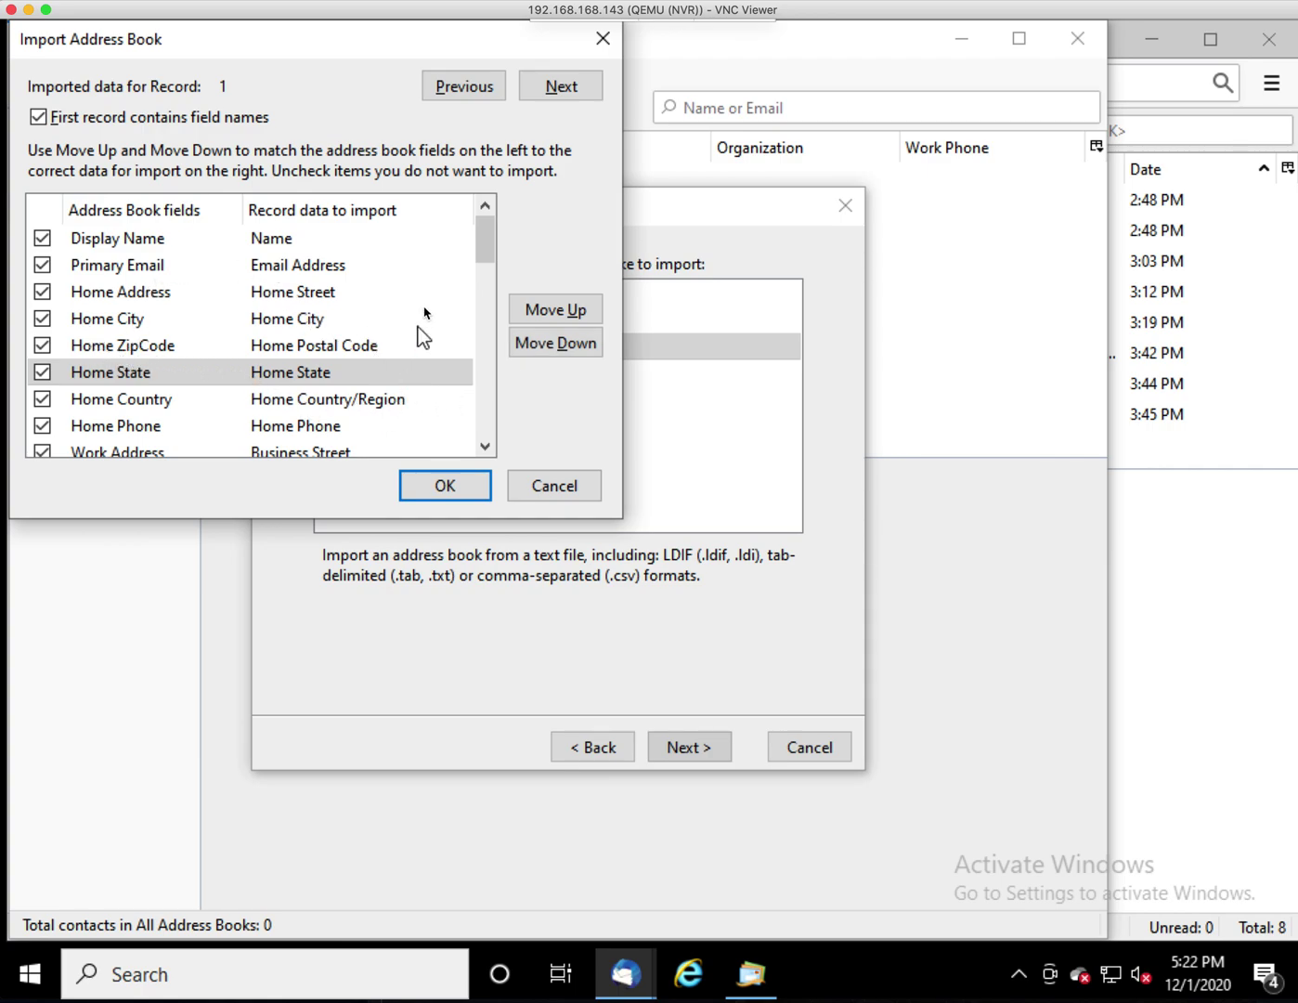
left_click_drag(483, 246, 470, 296)
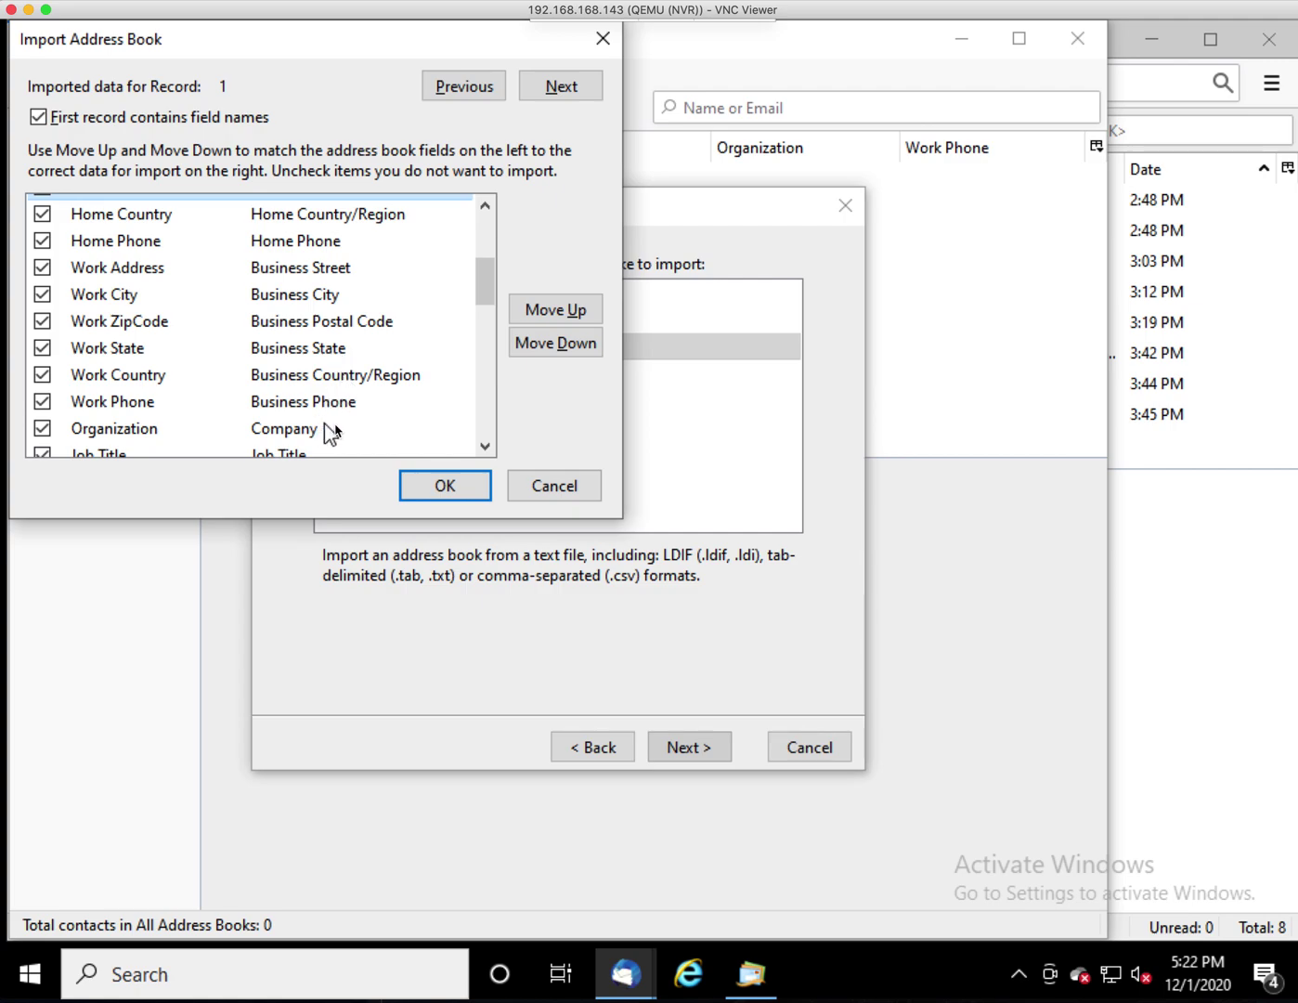
left_click_drag(484, 290, 478, 339)
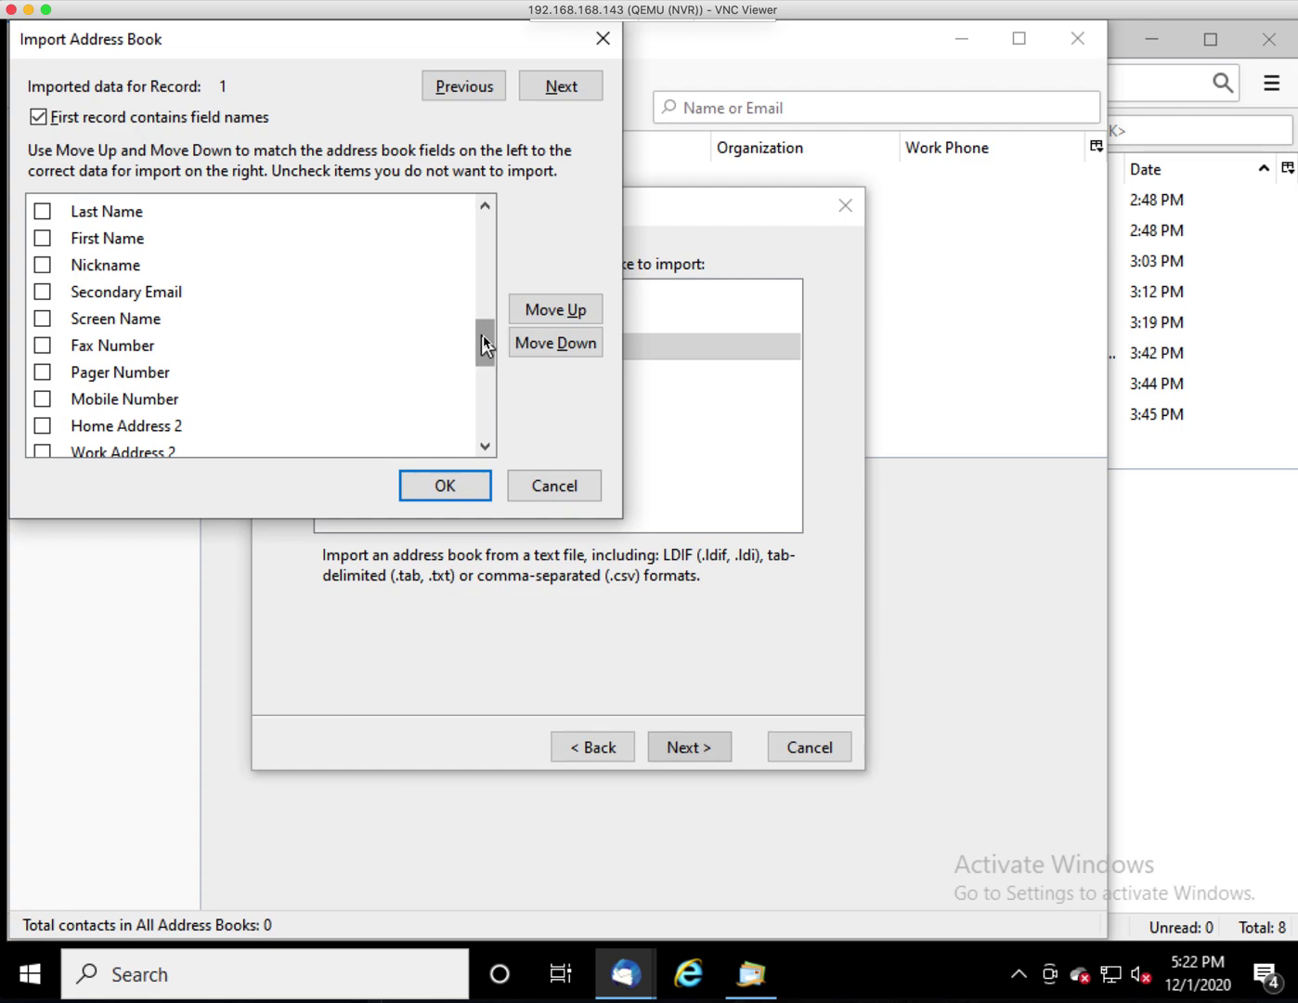
left_click_drag(486, 339, 487, 213)
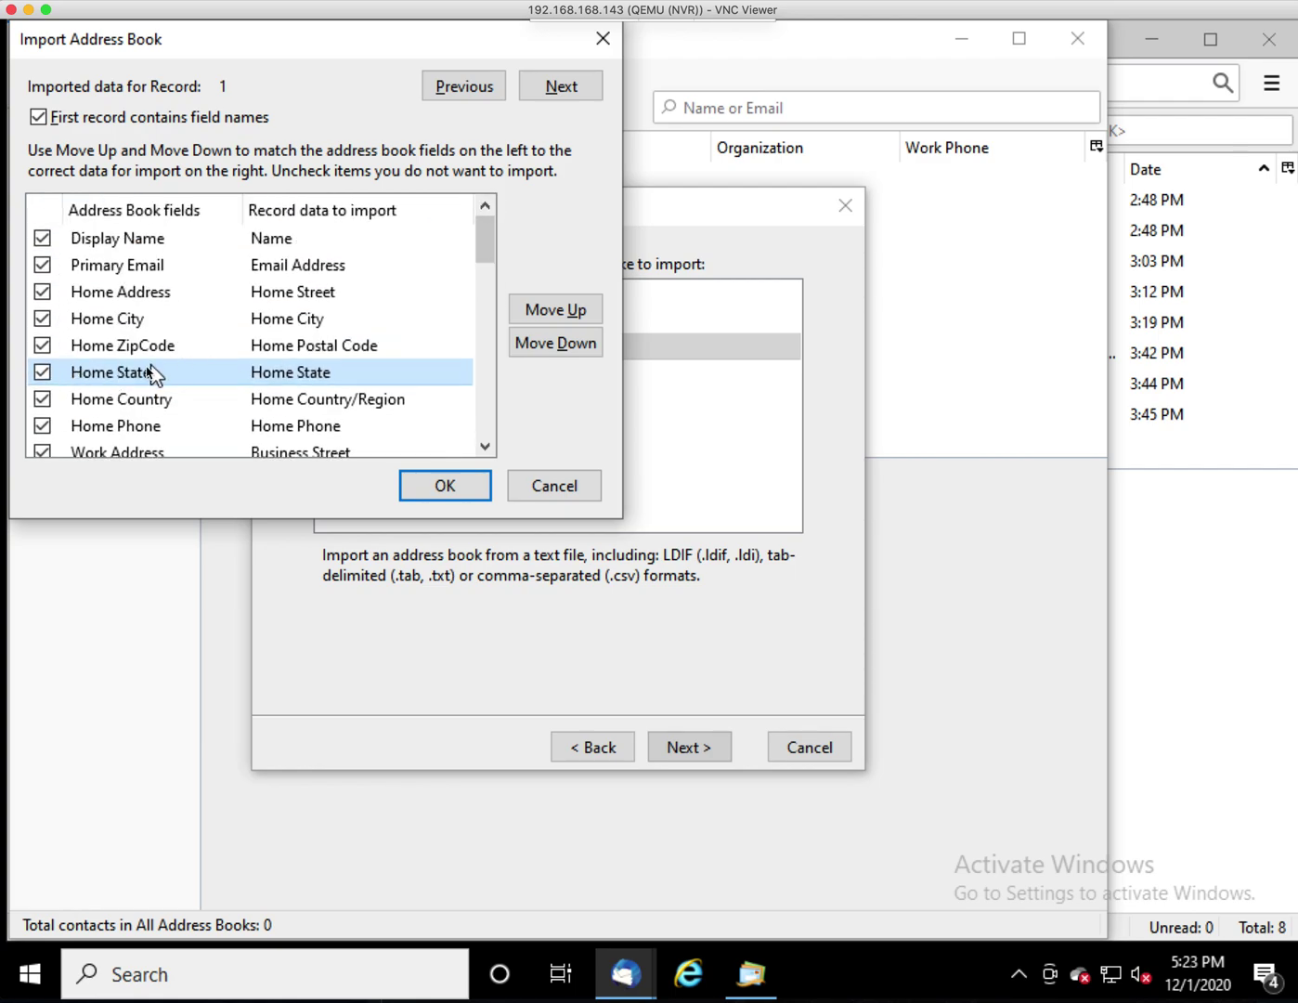
Step: Preview the next two records, then import with the current field mappings
left_click(562, 90)
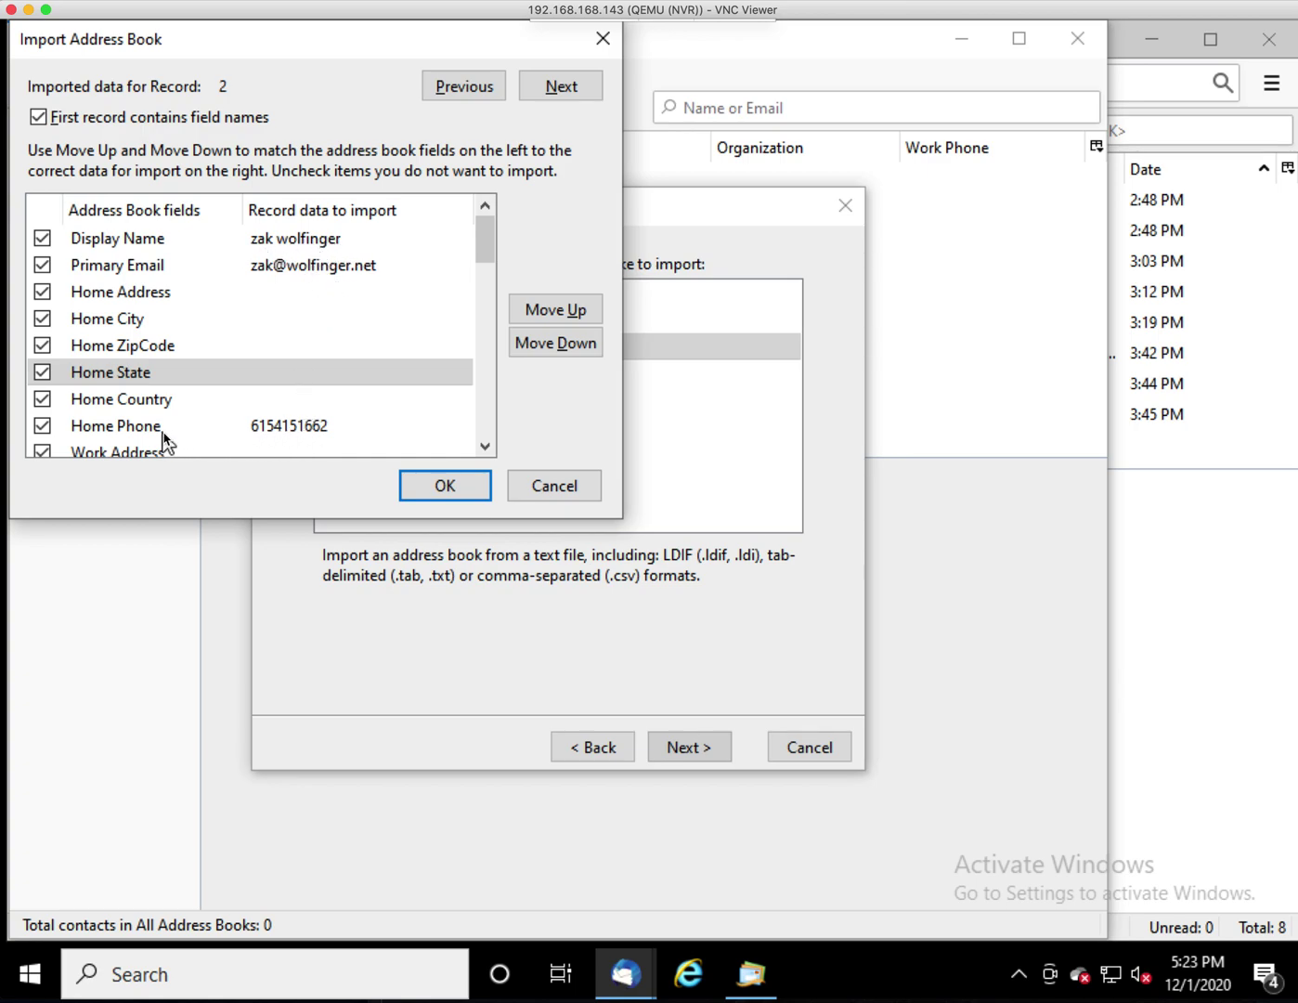
left_click(568, 94)
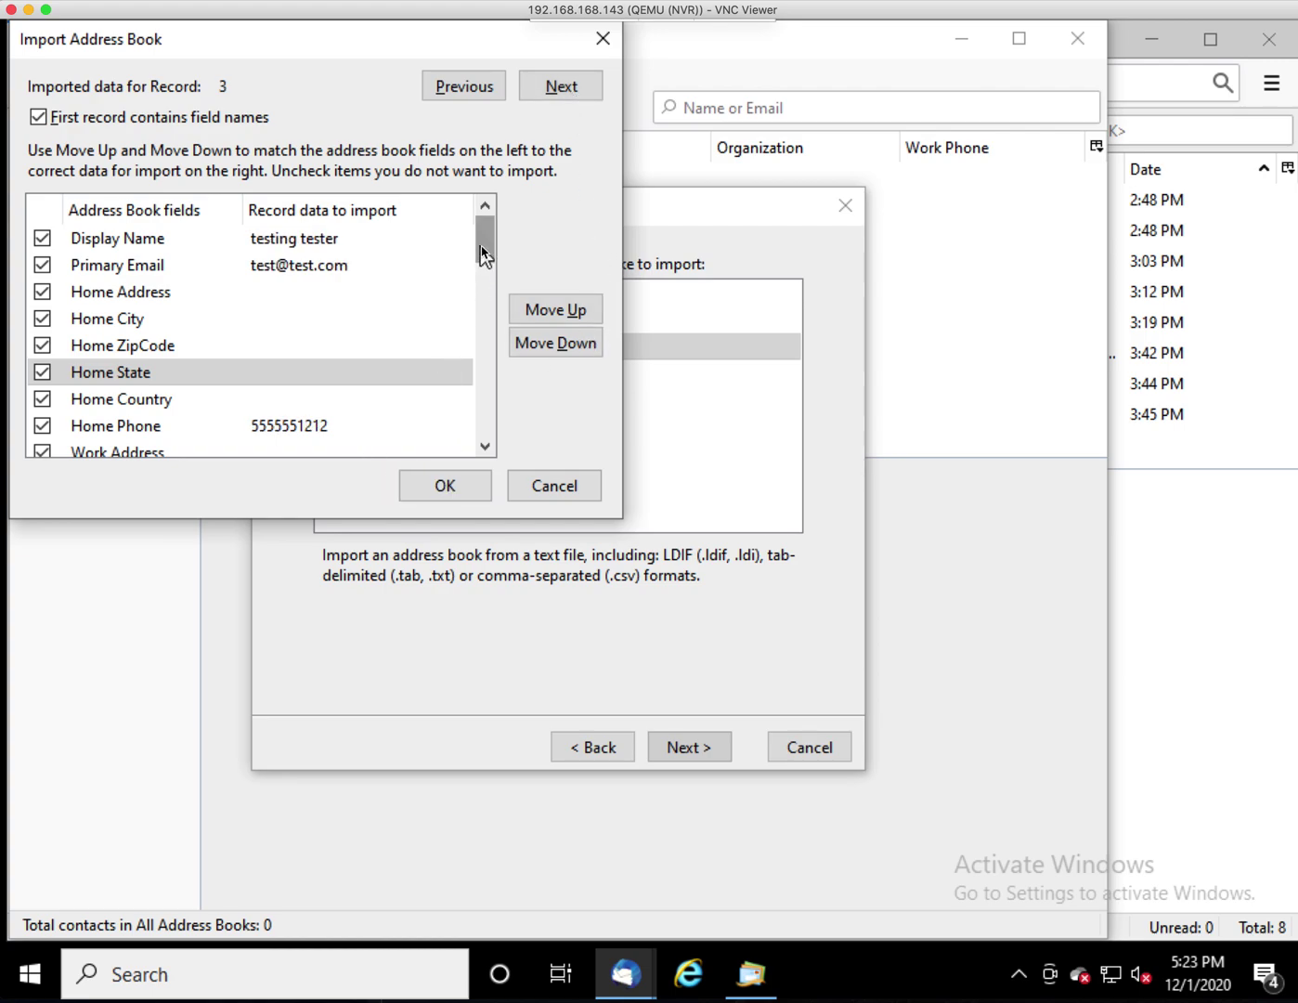
left_click(446, 489)
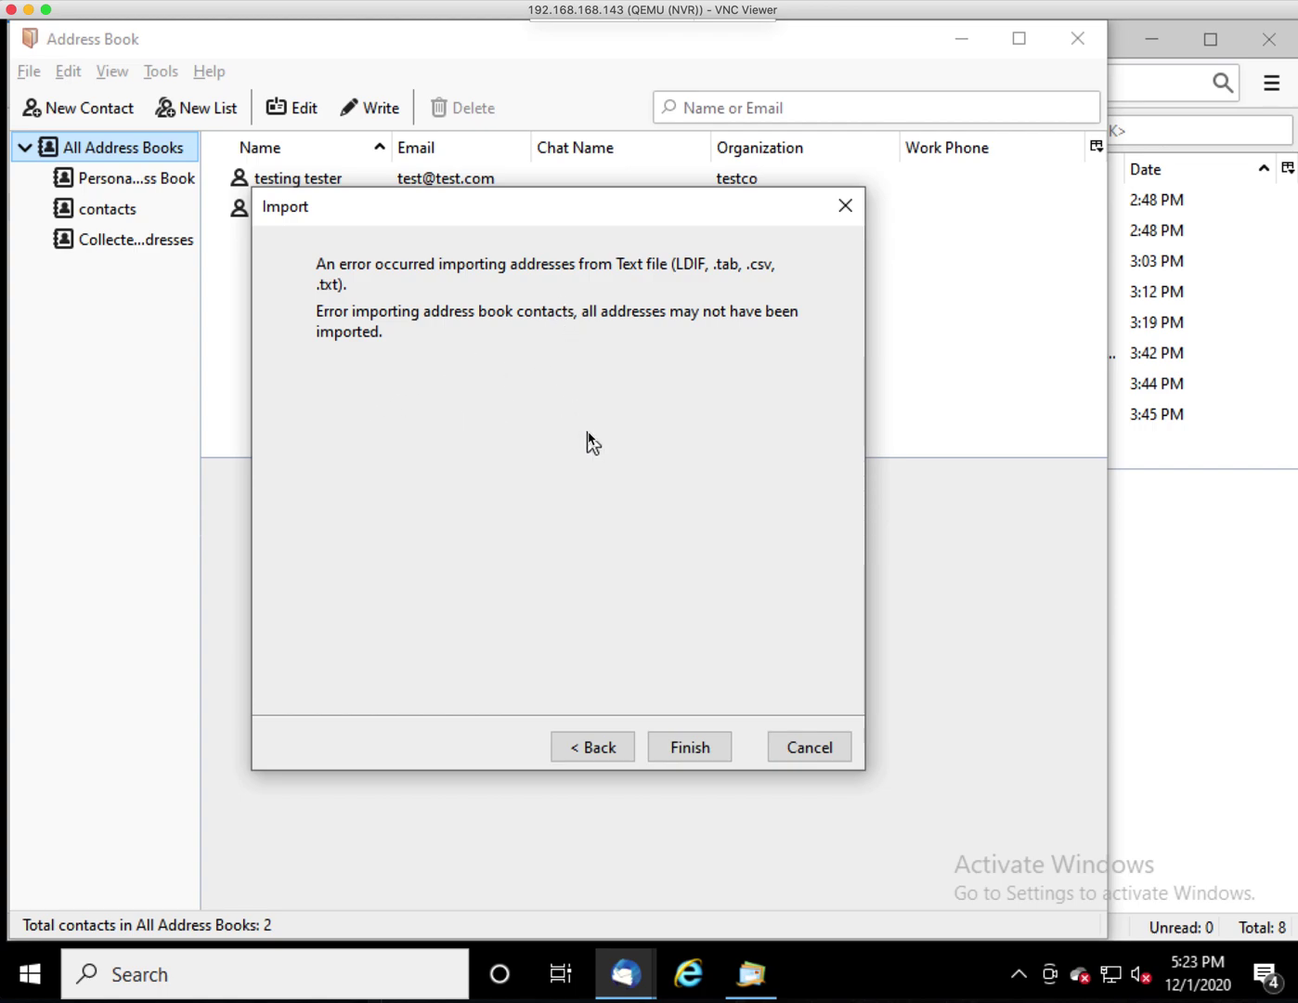
Step: Dismiss the import error notice and display the second contact's details
left_click(694, 751)
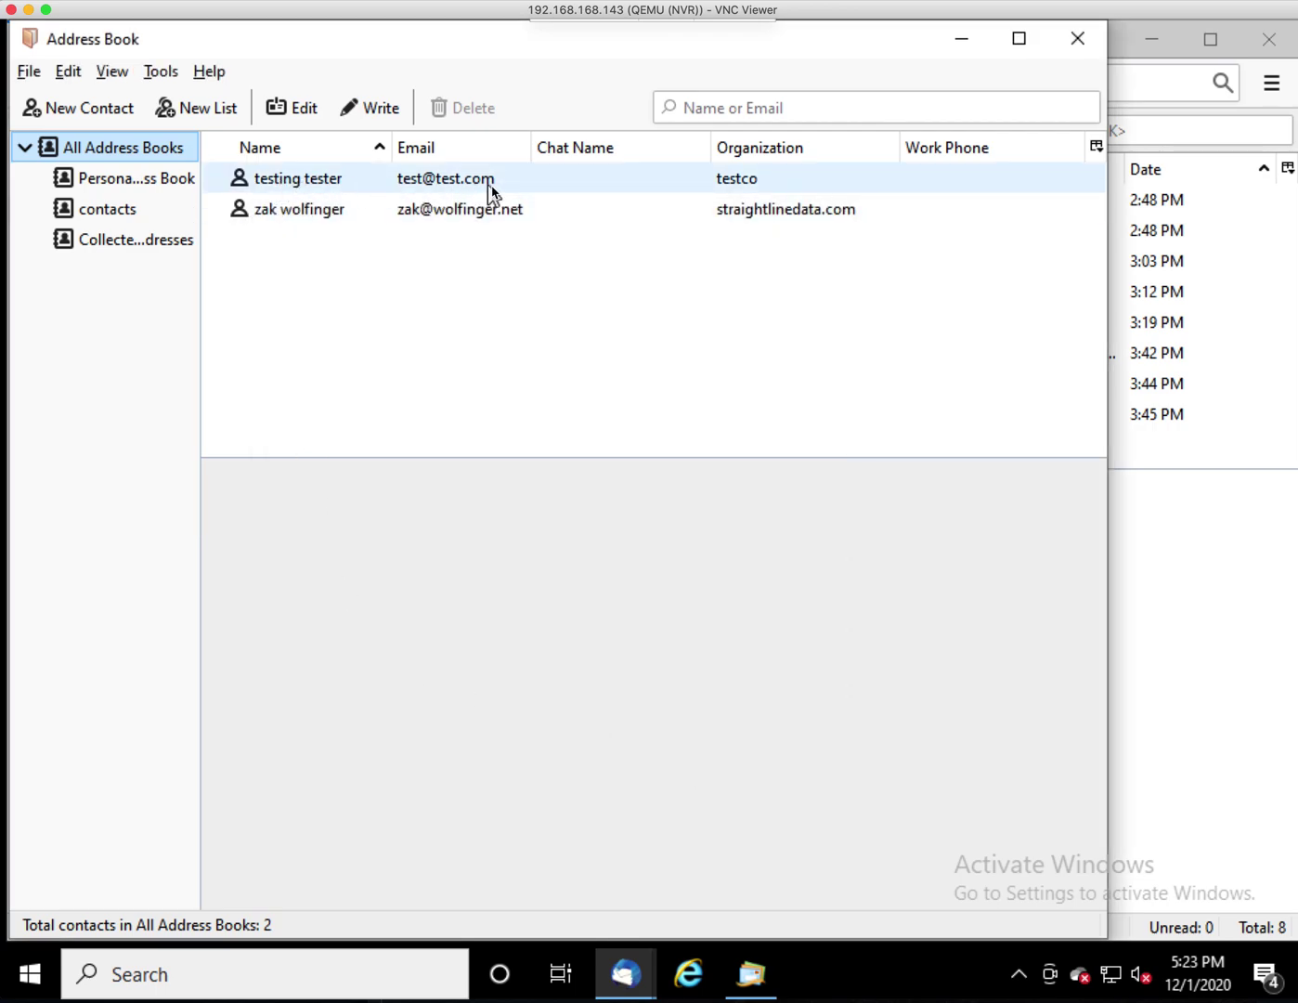
left_click(282, 212)
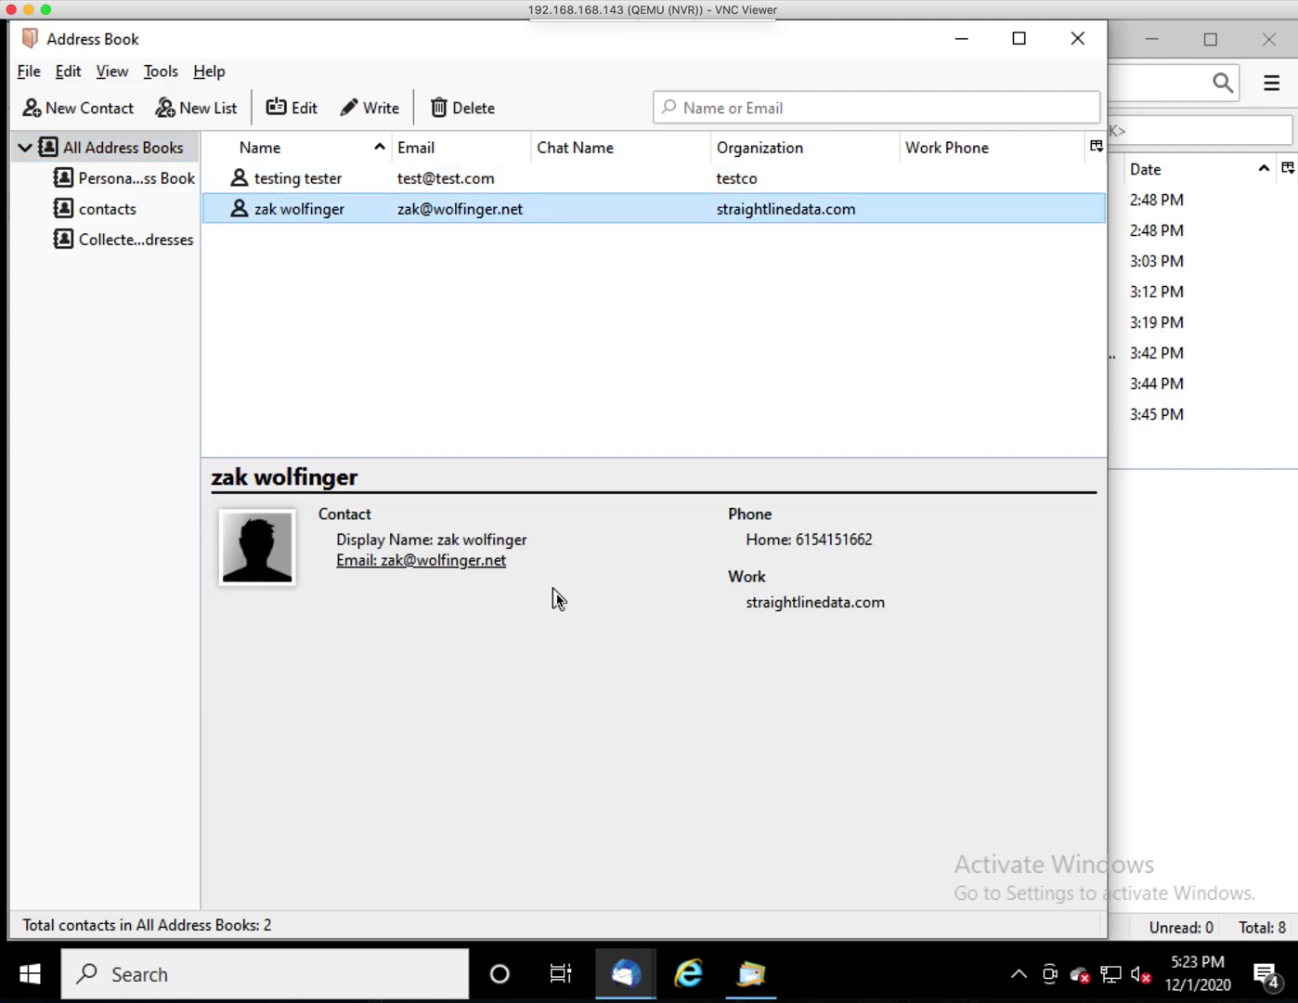